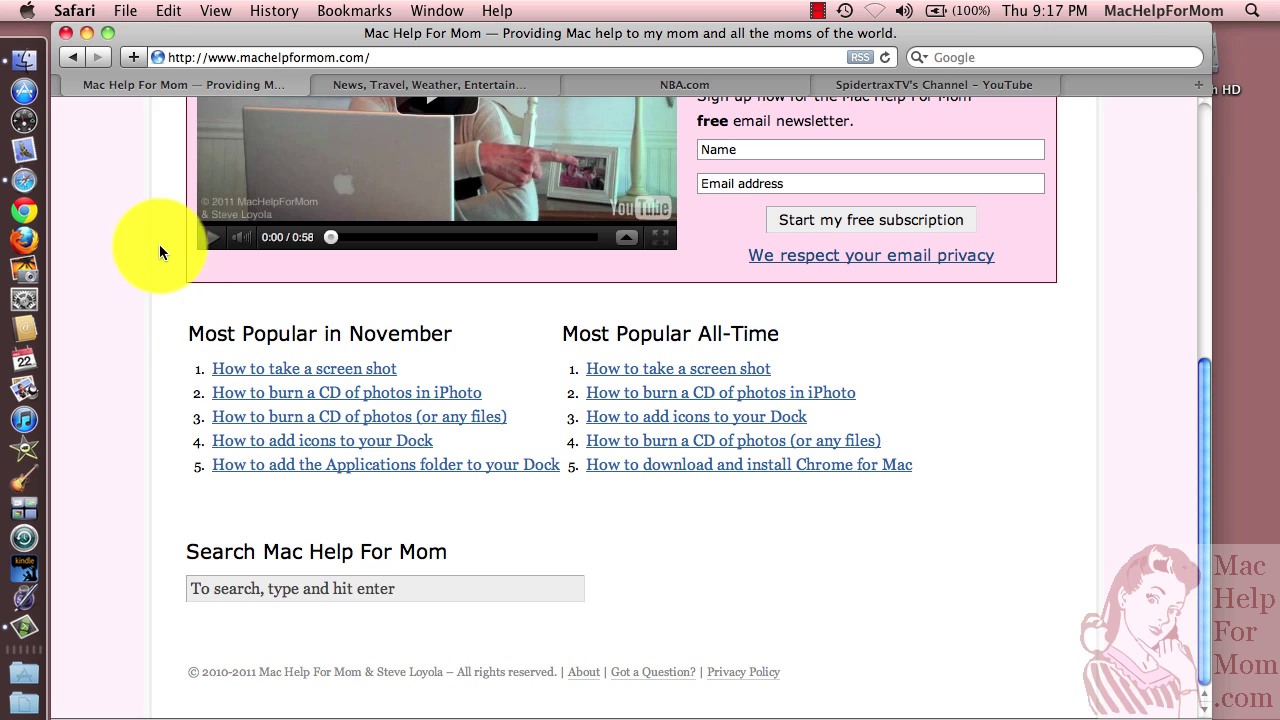
Step: Clip the blog's Most Popular in November list into a Dashboard widget and place it top-left
left_click(125, 14)
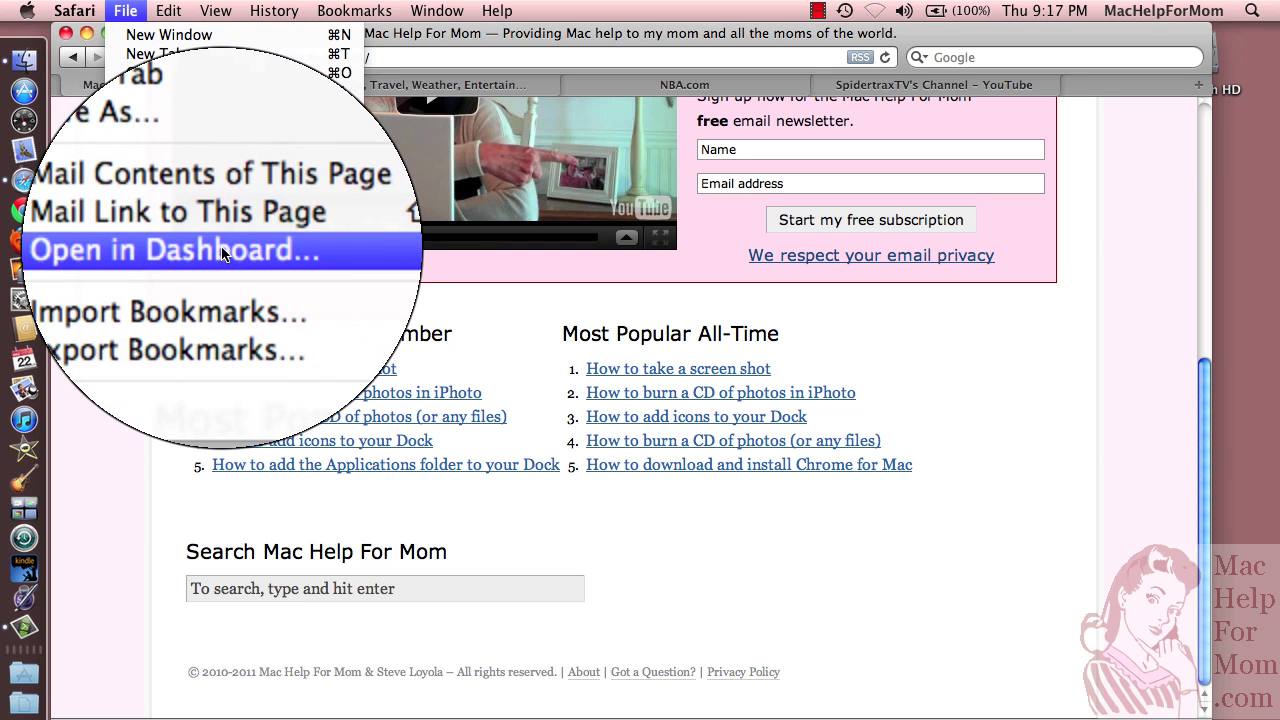
left_click(222, 252)
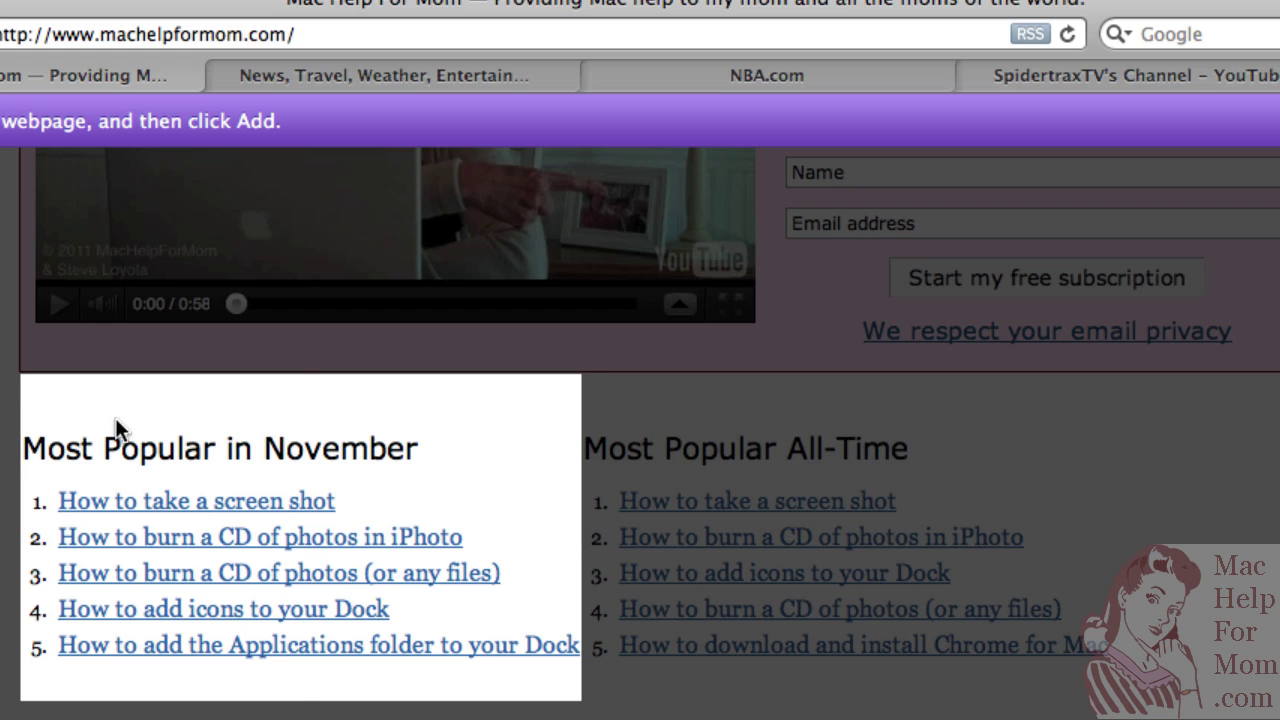
left_click(115, 417)
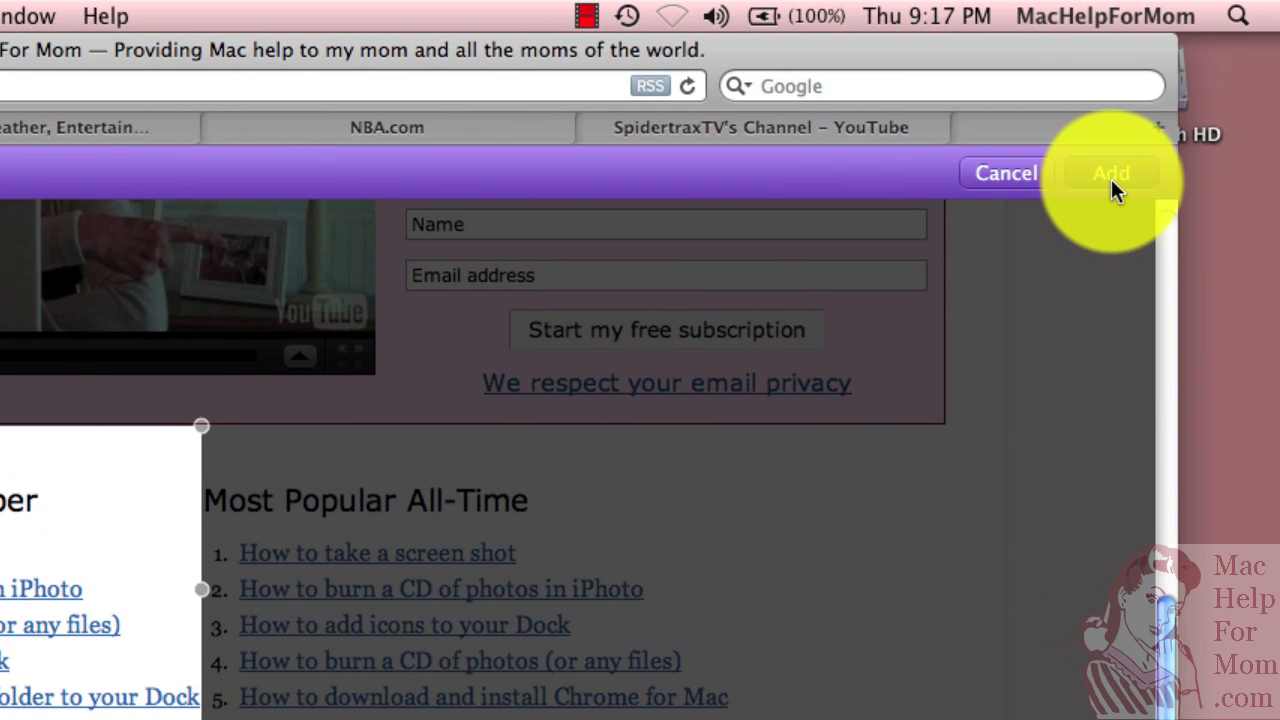
left_click(1112, 180)
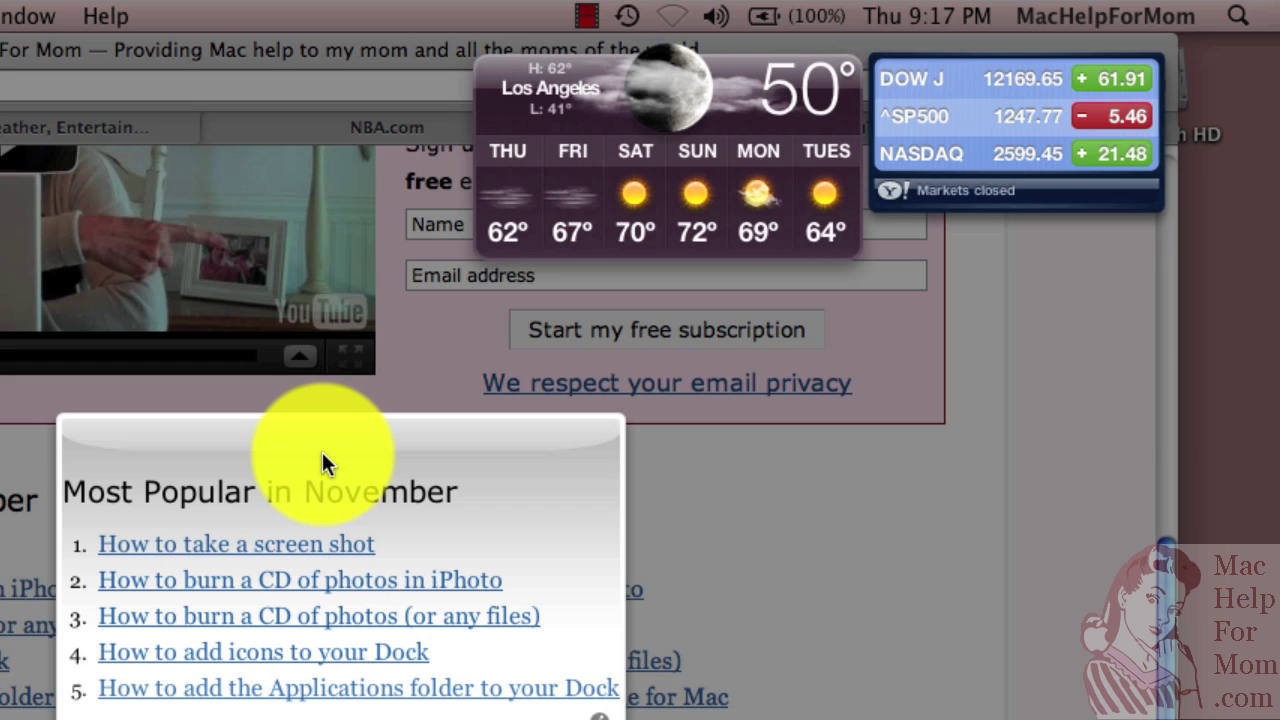
left_click_drag(322, 465, 230, 48)
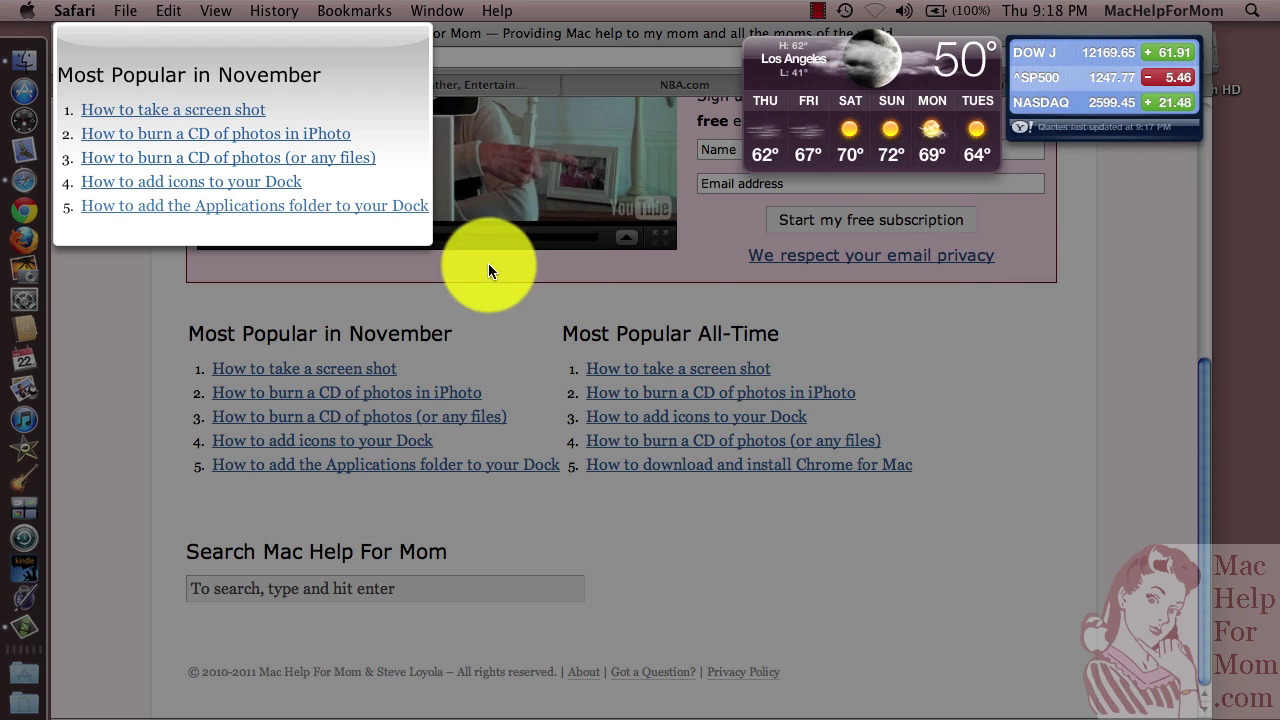
Step: Leave Dashboard to return to the Mac Help For Mom blog page
left_click(457, 306)
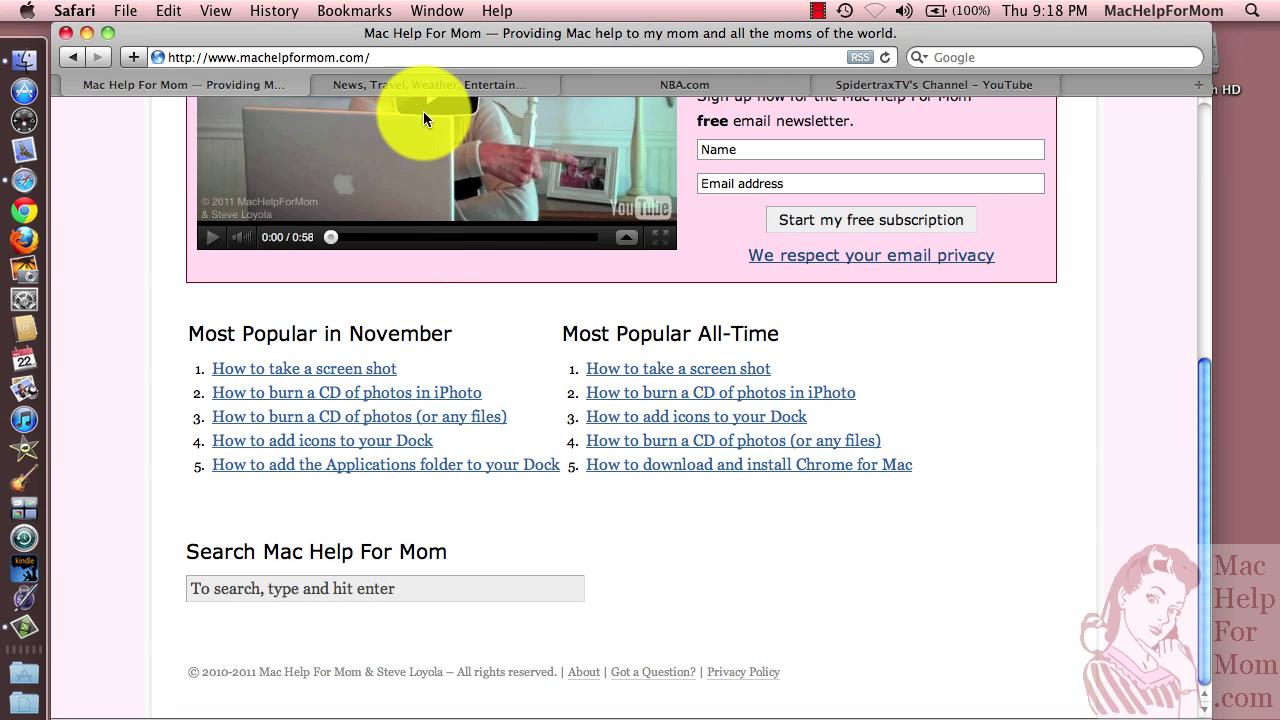
Step: Clip USA Today's Weather and Markets boxes as one Dashboard widget and move it to the top
left_click(434, 88)
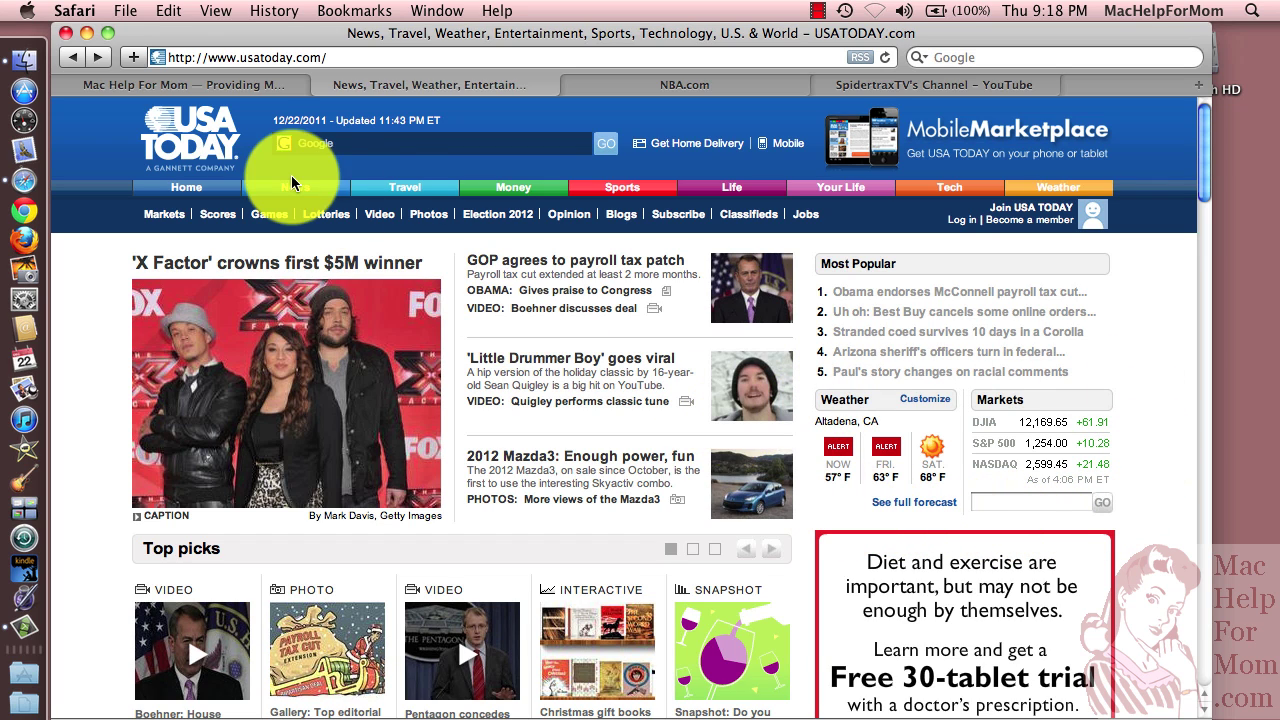
left_click(126, 14)
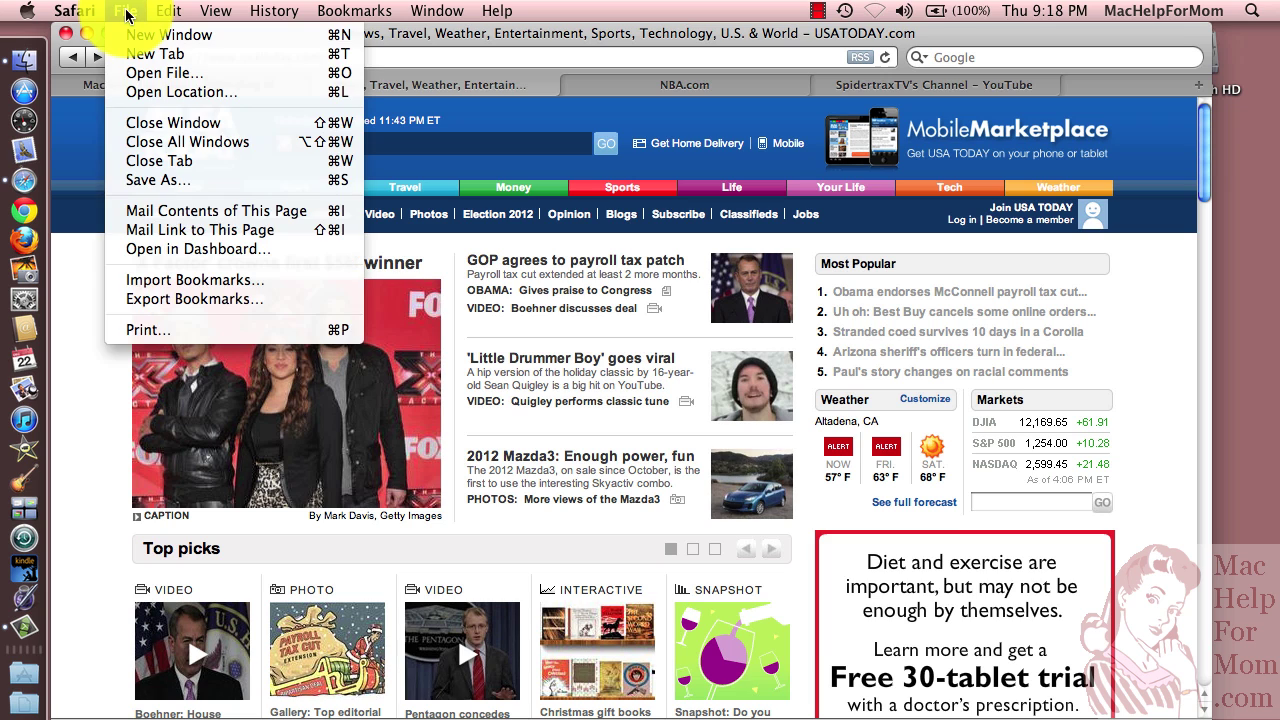
left_click(187, 250)
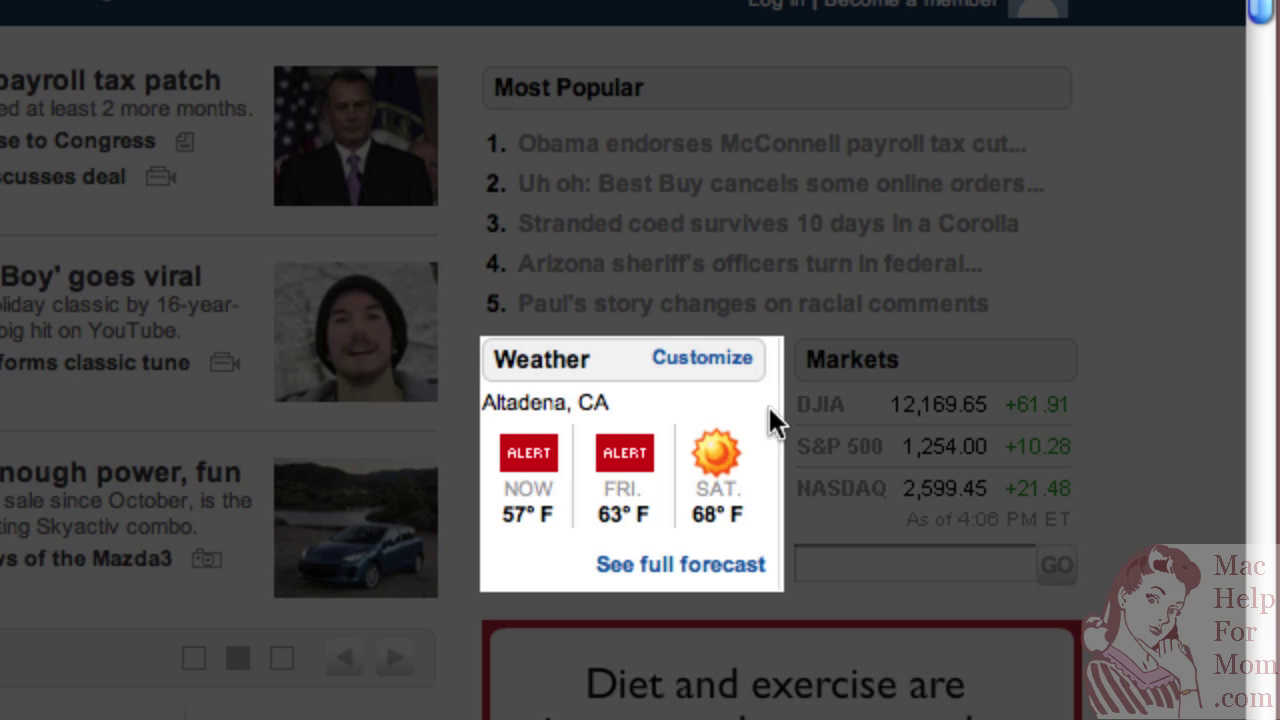
left_click(686, 407)
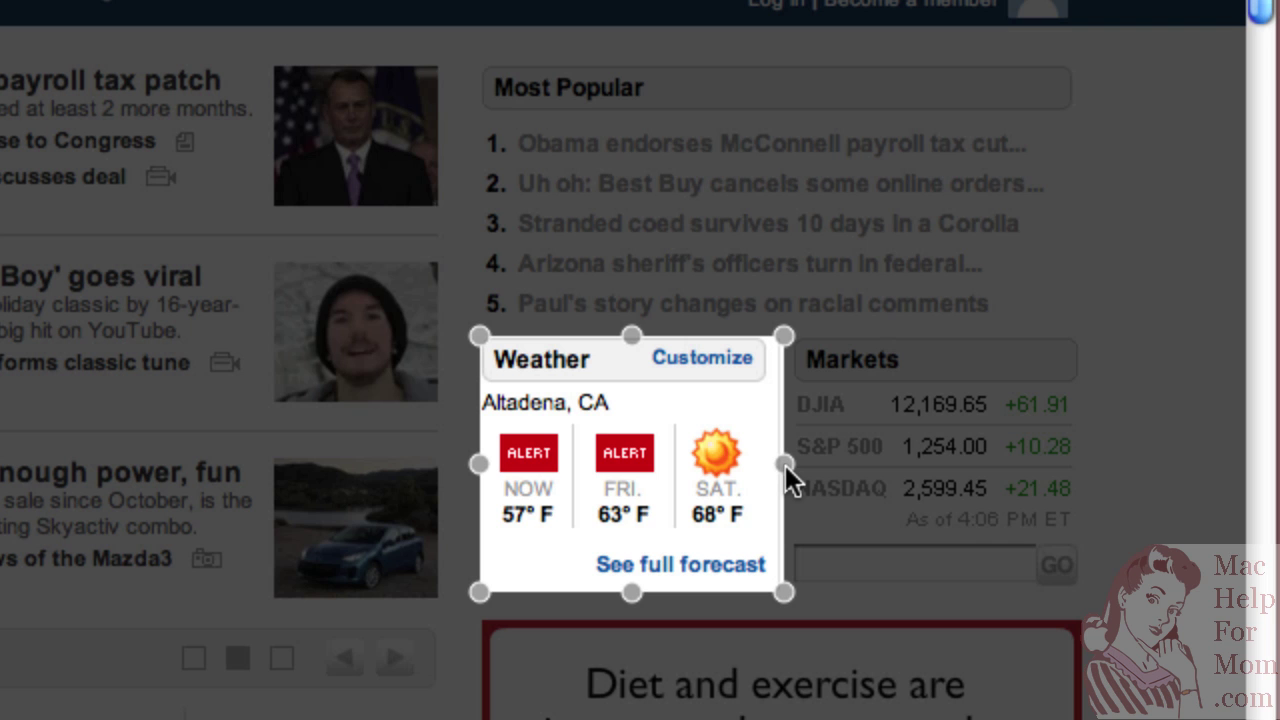
left_click_drag(785, 465, 1087, 441)
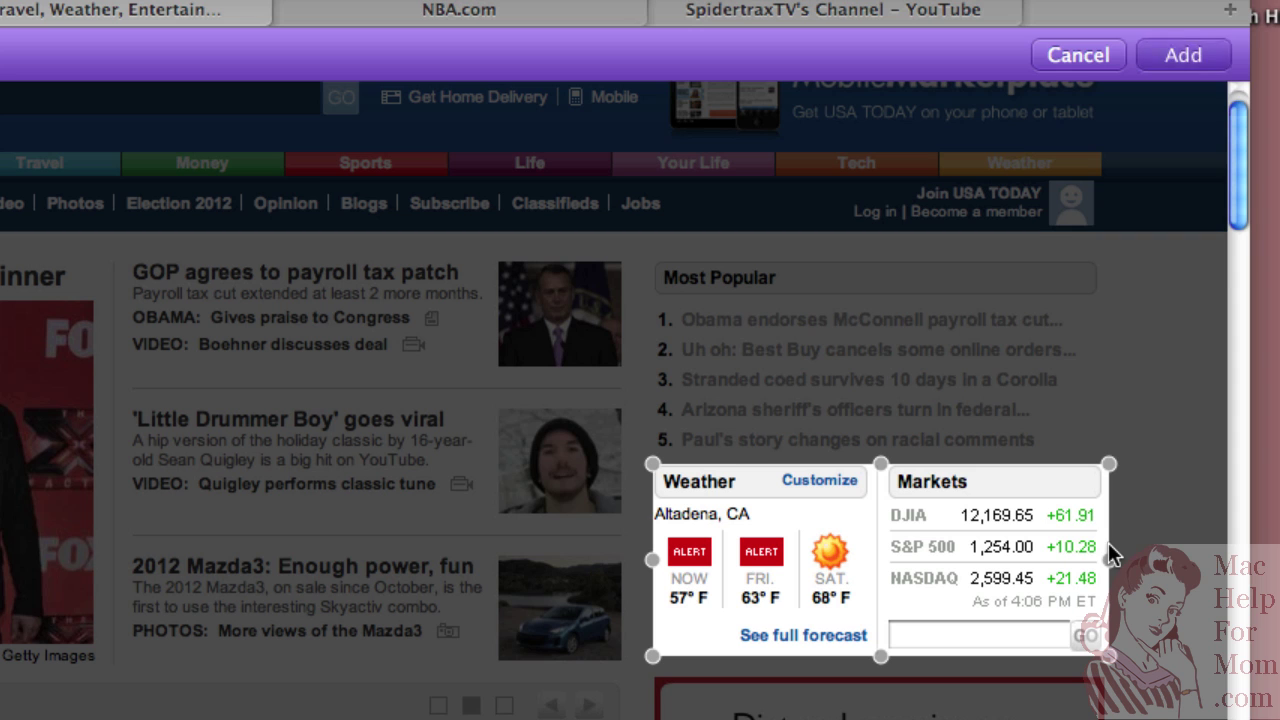
left_click(1189, 45)
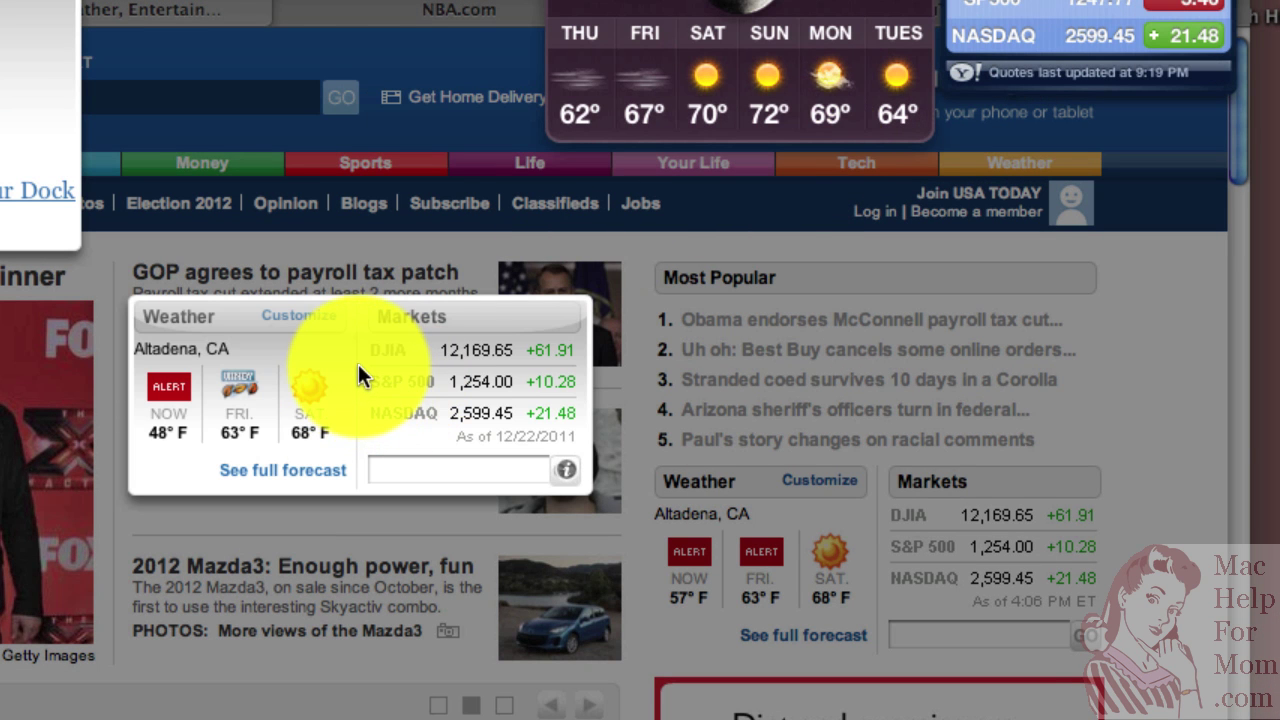
left_click_drag(350, 359, 327, 113)
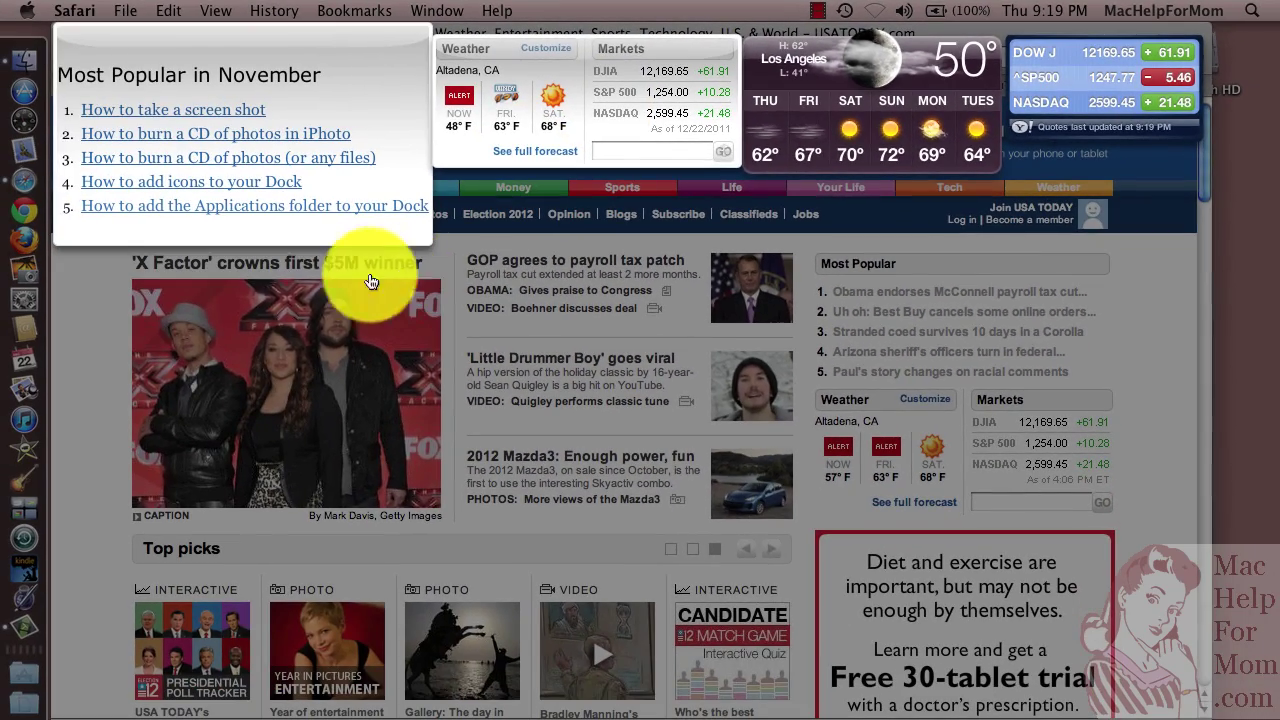
Step: Close Dashboard and bring up the NBA.com page in Safari
left_click(100, 319)
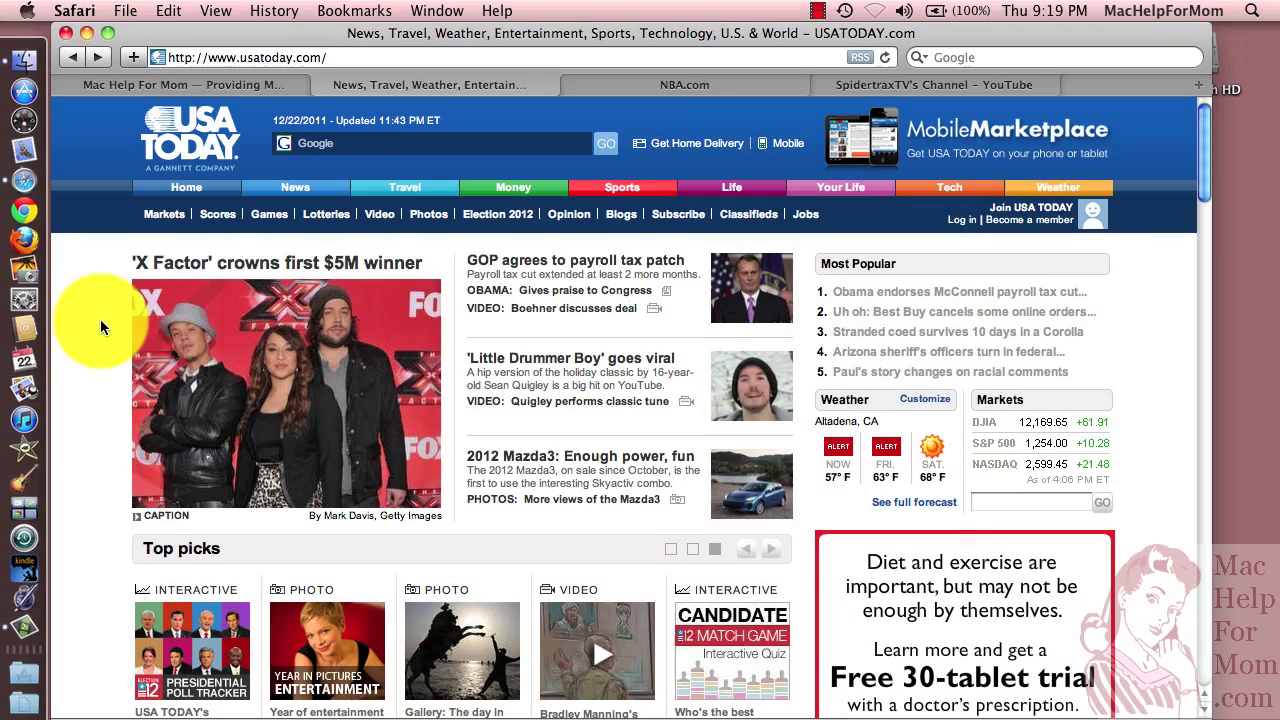
left_click(668, 90)
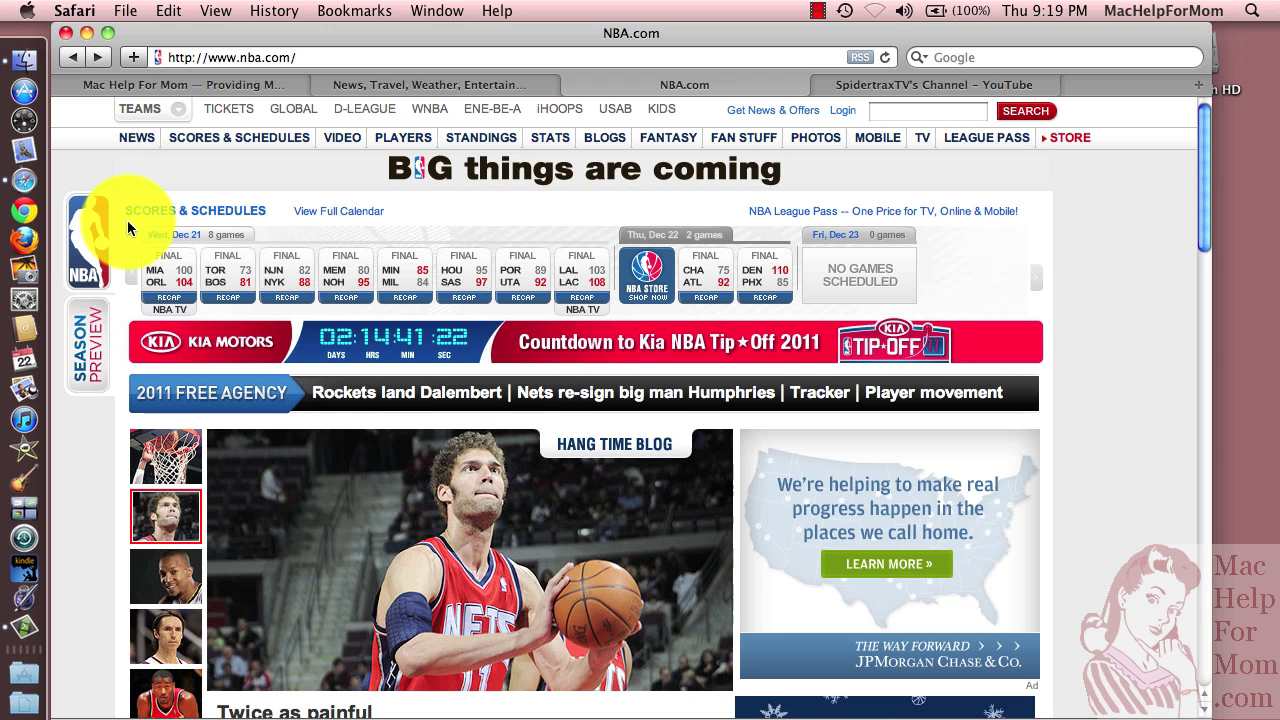
Step: Clip NBA.com's entire Scores & Schedules strip into a new Dashboard widget
left_click(123, 11)
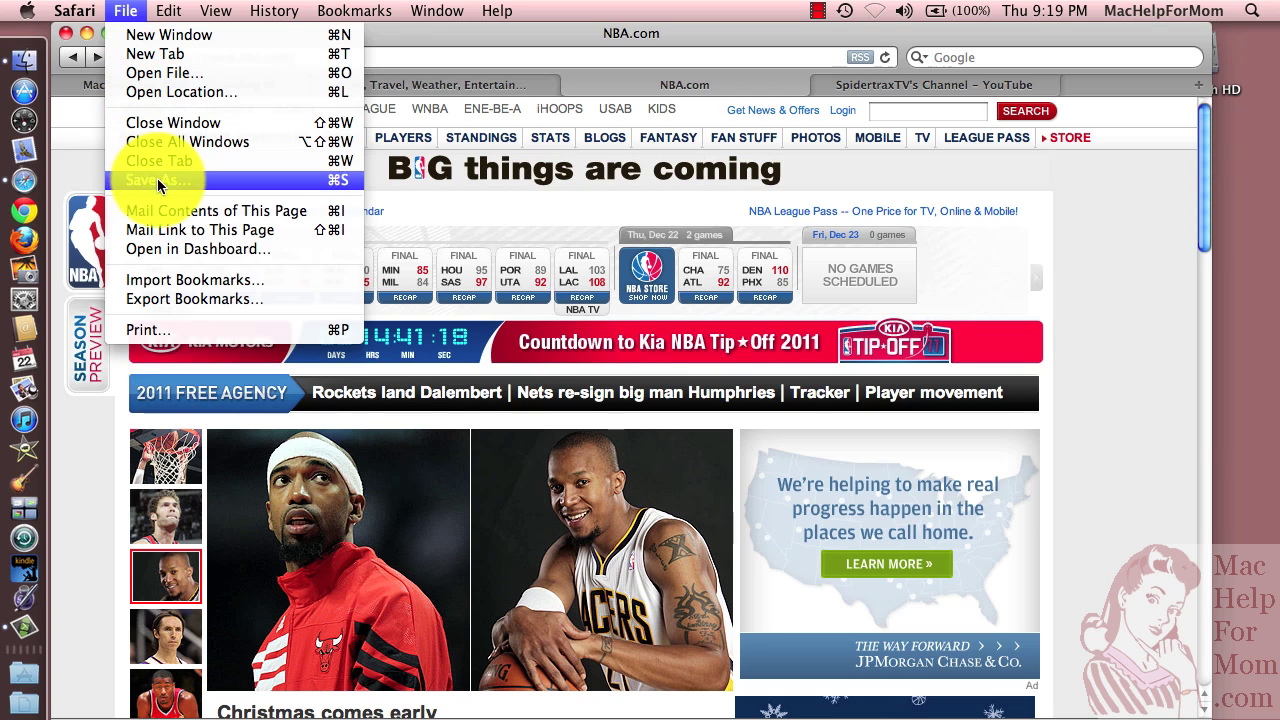
left_click(172, 249)
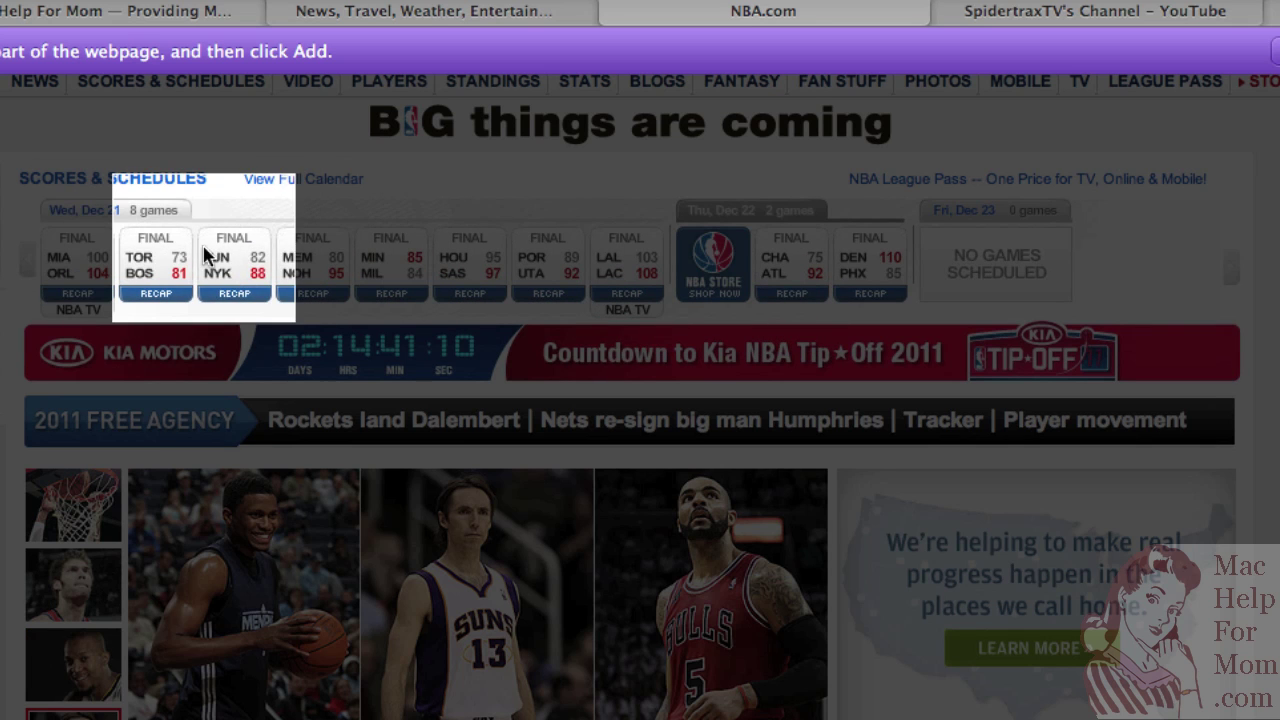
left_click(95, 230)
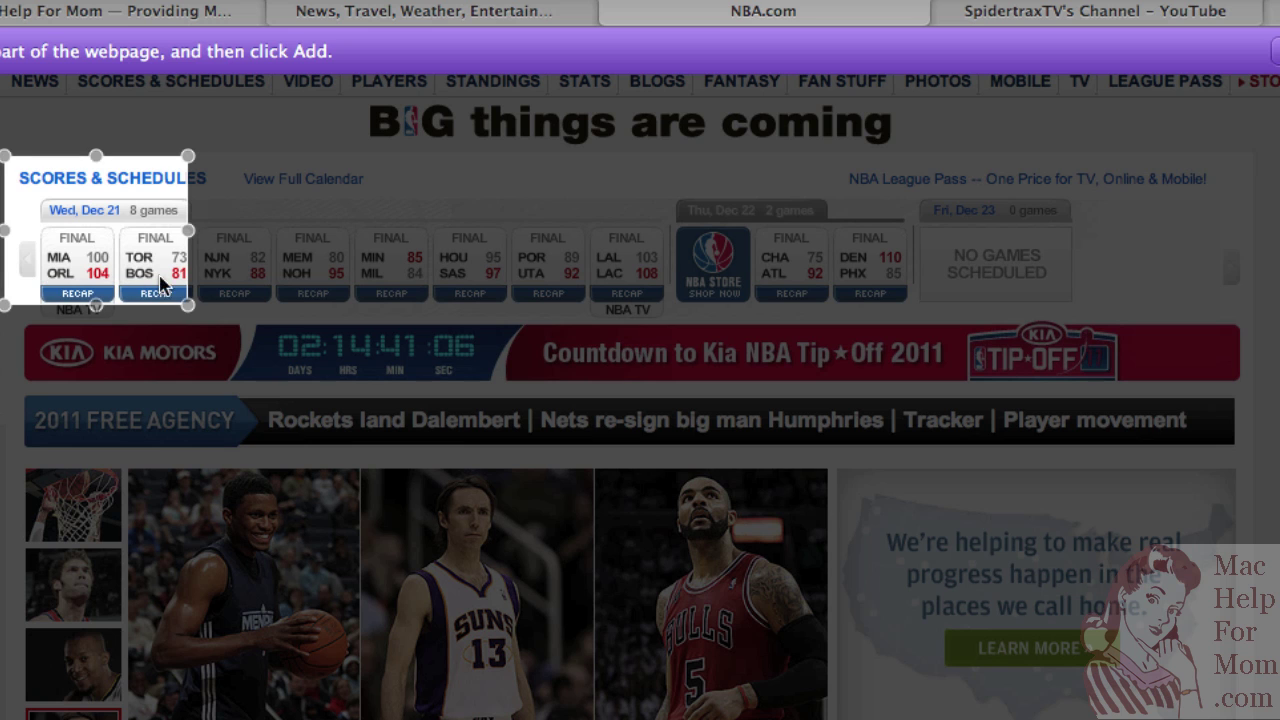
left_click_drag(189, 308, 1250, 326)
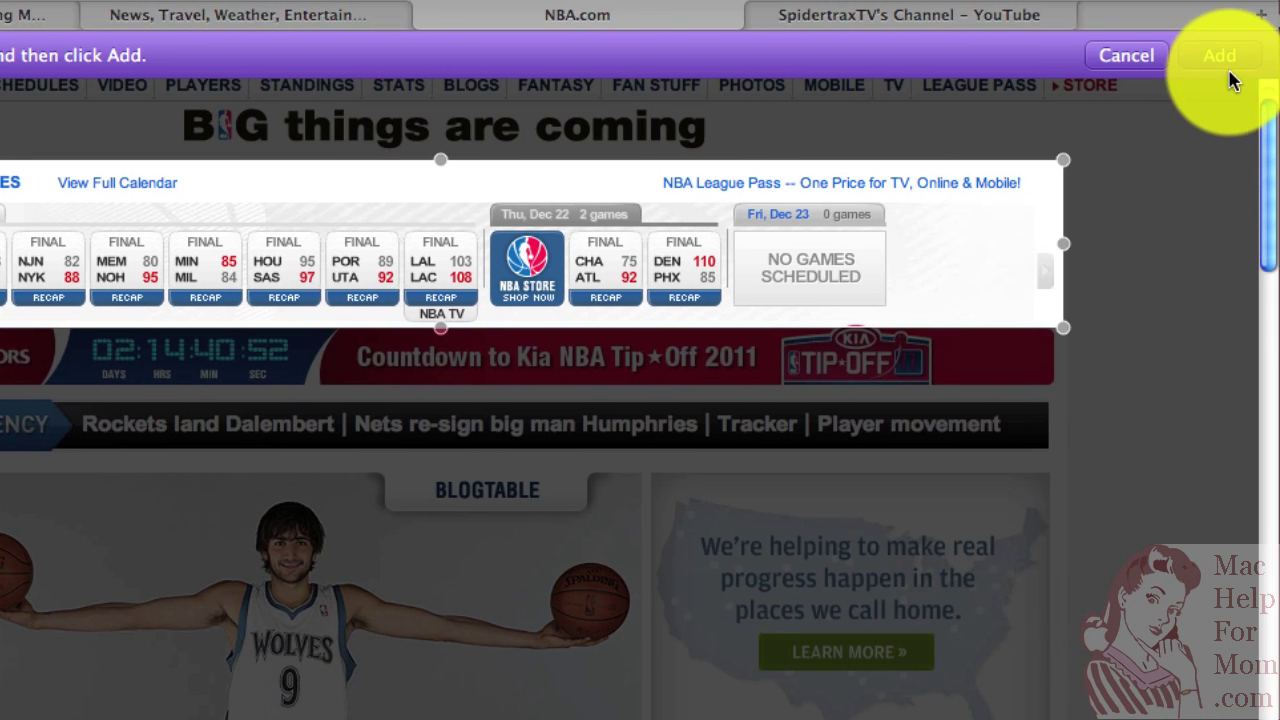
left_click(1228, 60)
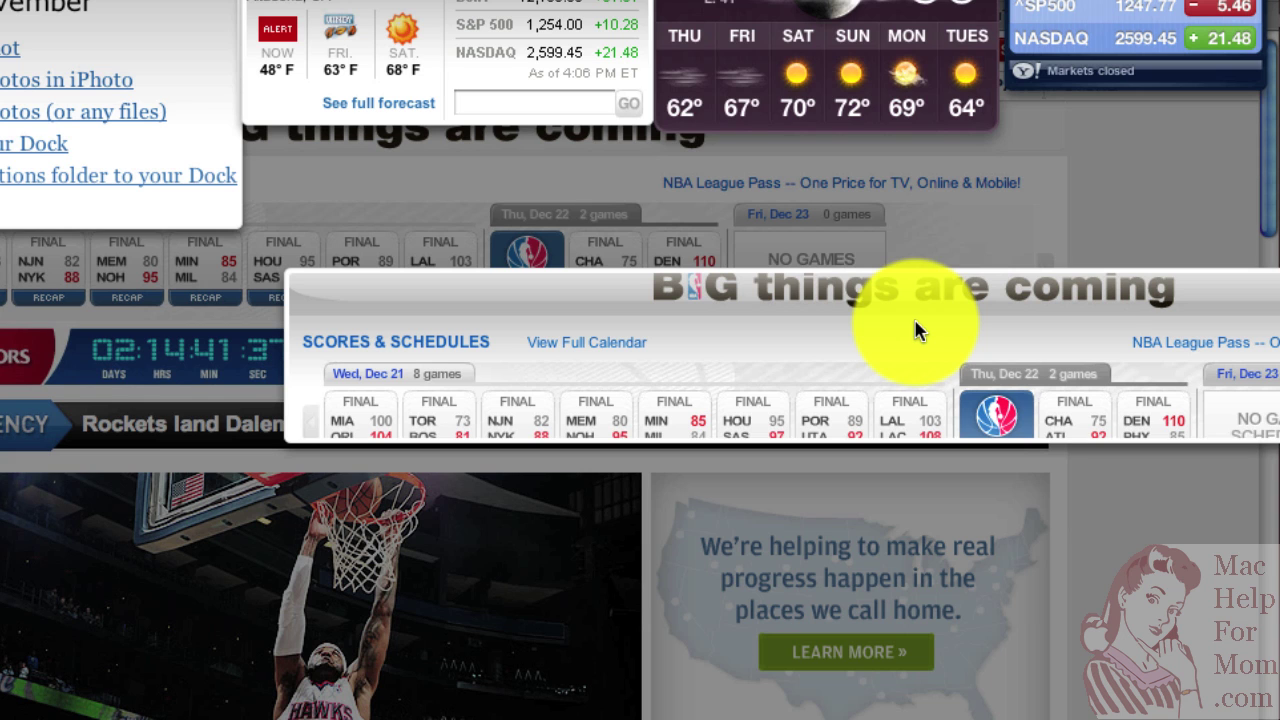
Step: Move the NBA scores widget left and reframe its clip to show the full row of games
left_click_drag(914, 321, 657, 301)
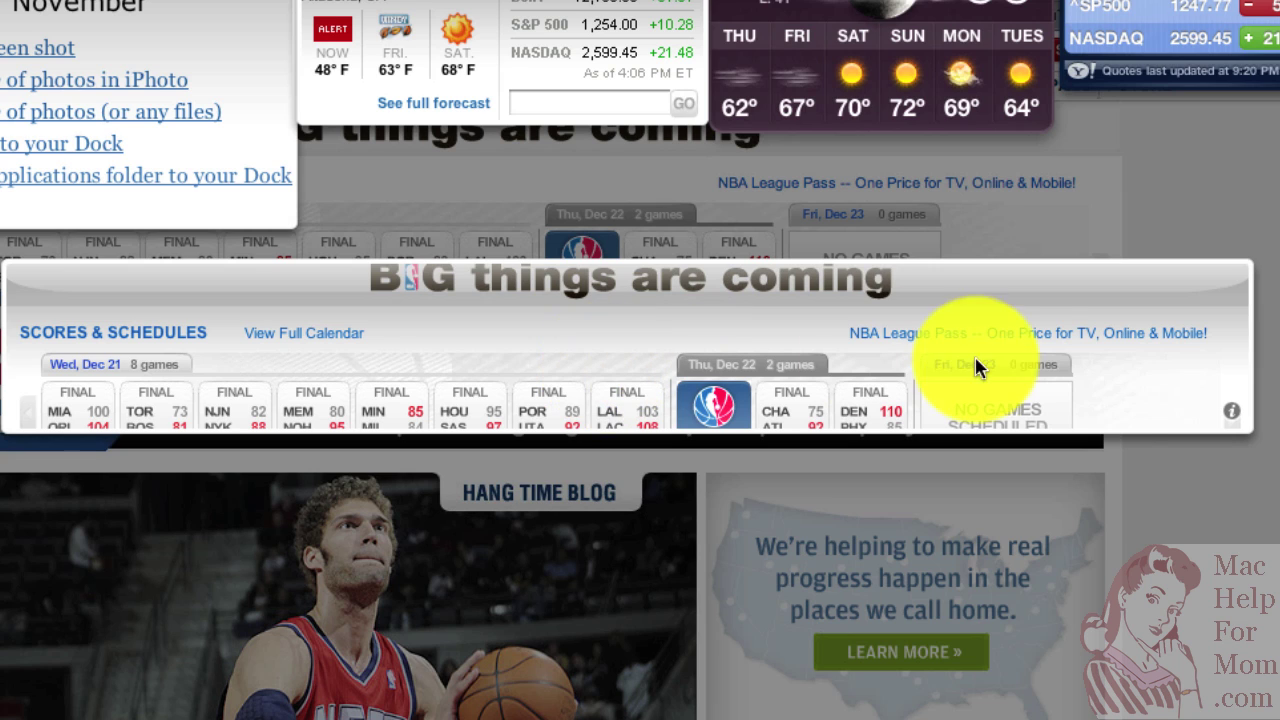
left_click(1235, 421)
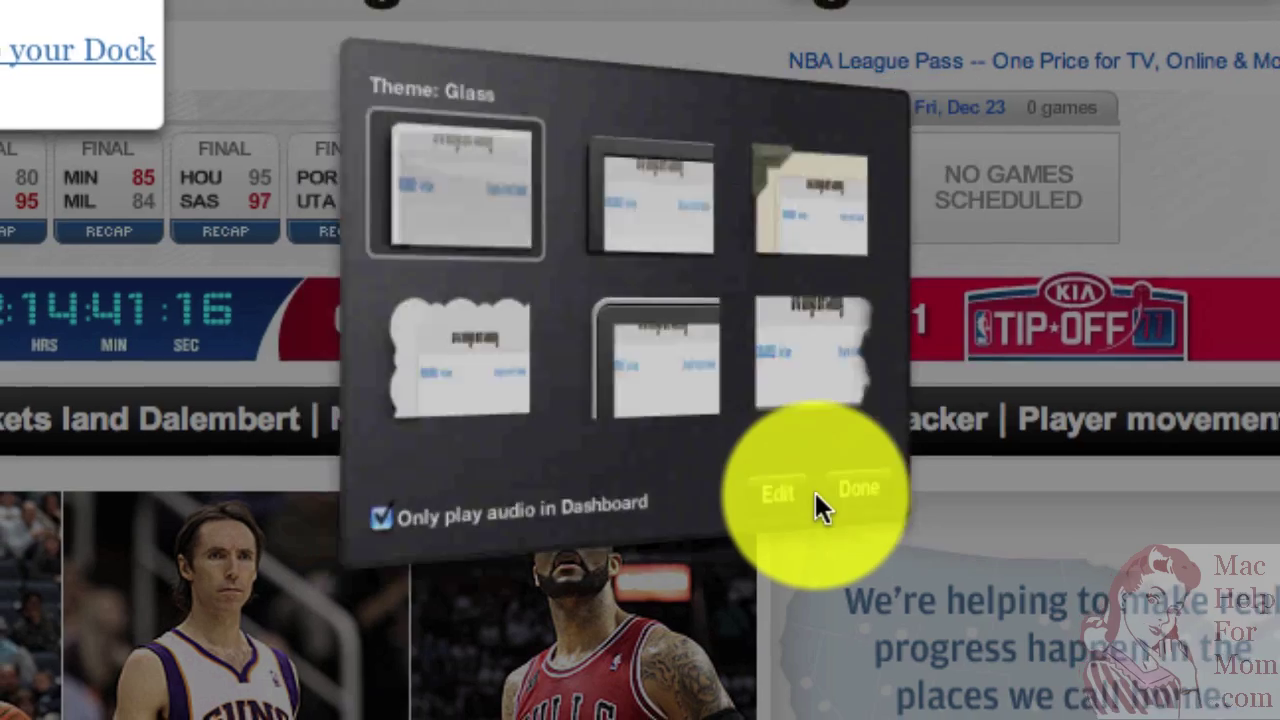
left_click(817, 503)
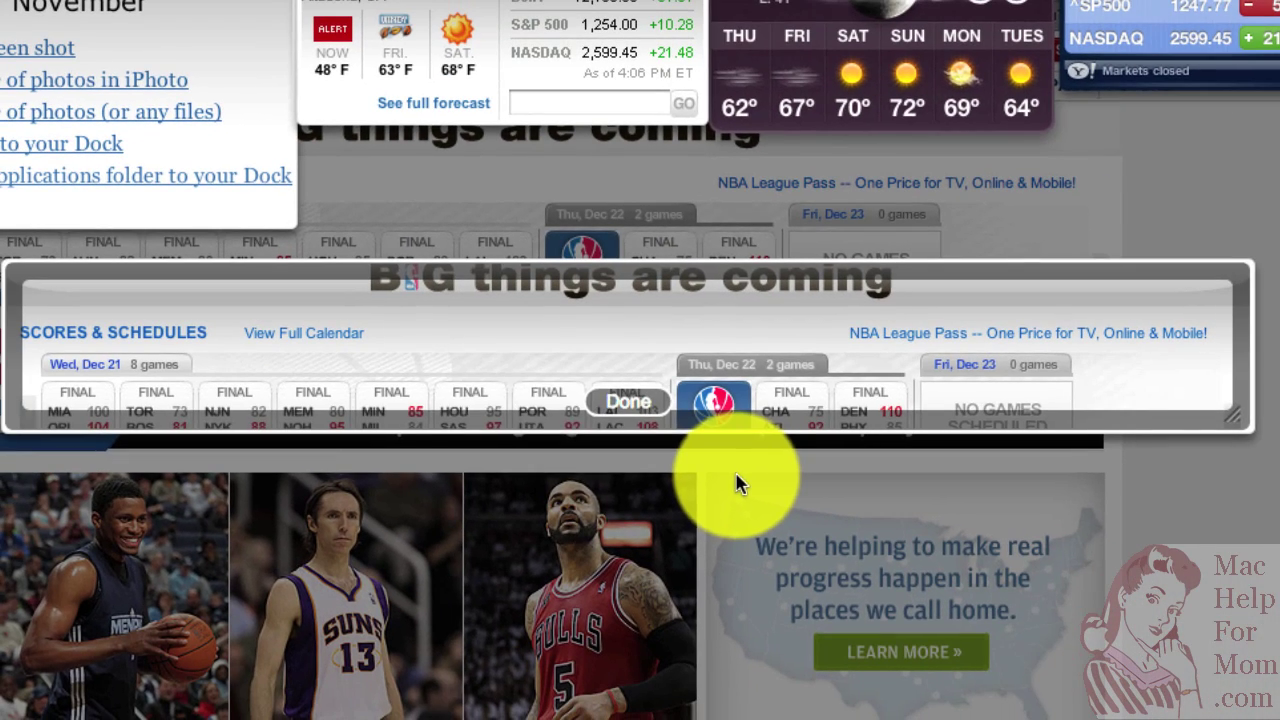
left_click_drag(475, 346, 471, 300)
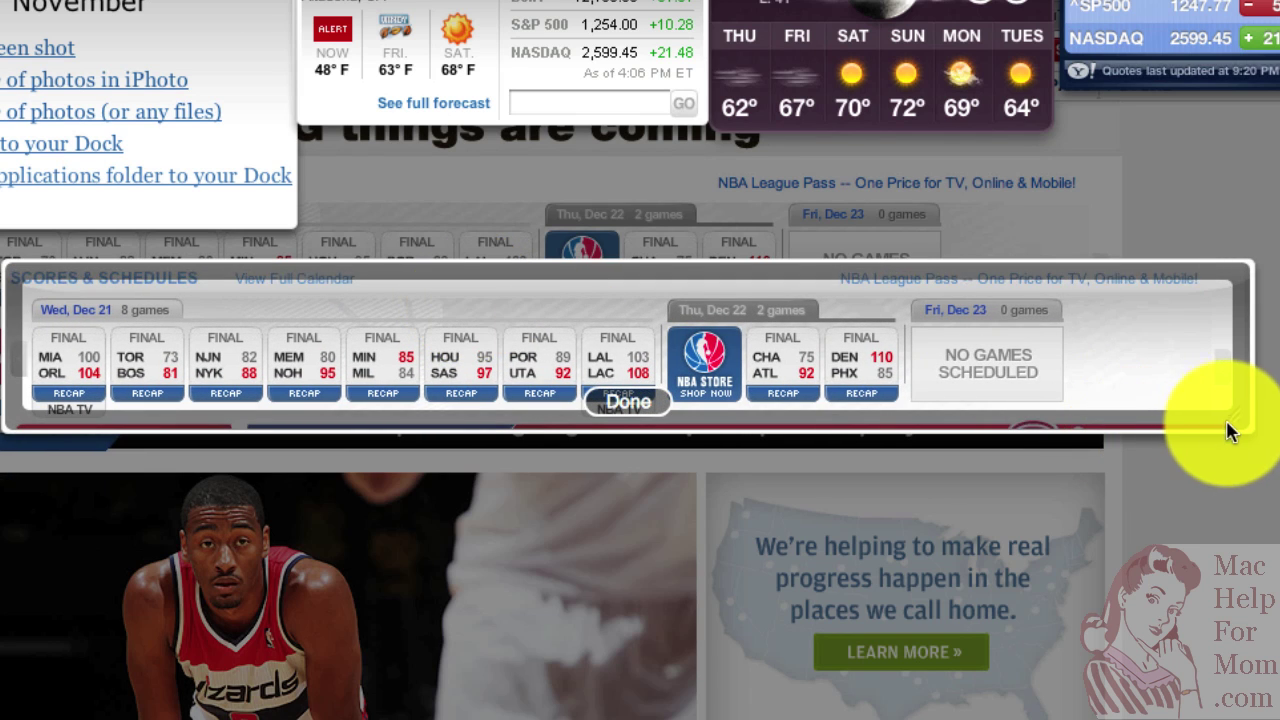
mouse_move(1237, 425)
left_mouse_down()
mouse_move(1258, 462)
mouse_move(1108, 428)
mouse_move(1160, 452)
mouse_move(1143, 415)
mouse_move(1099, 405)
mouse_move(888, 405)
mouse_move(1050, 440)
mouse_move(1240, 425)
mouse_move(1237, 415)
left_mouse_up()
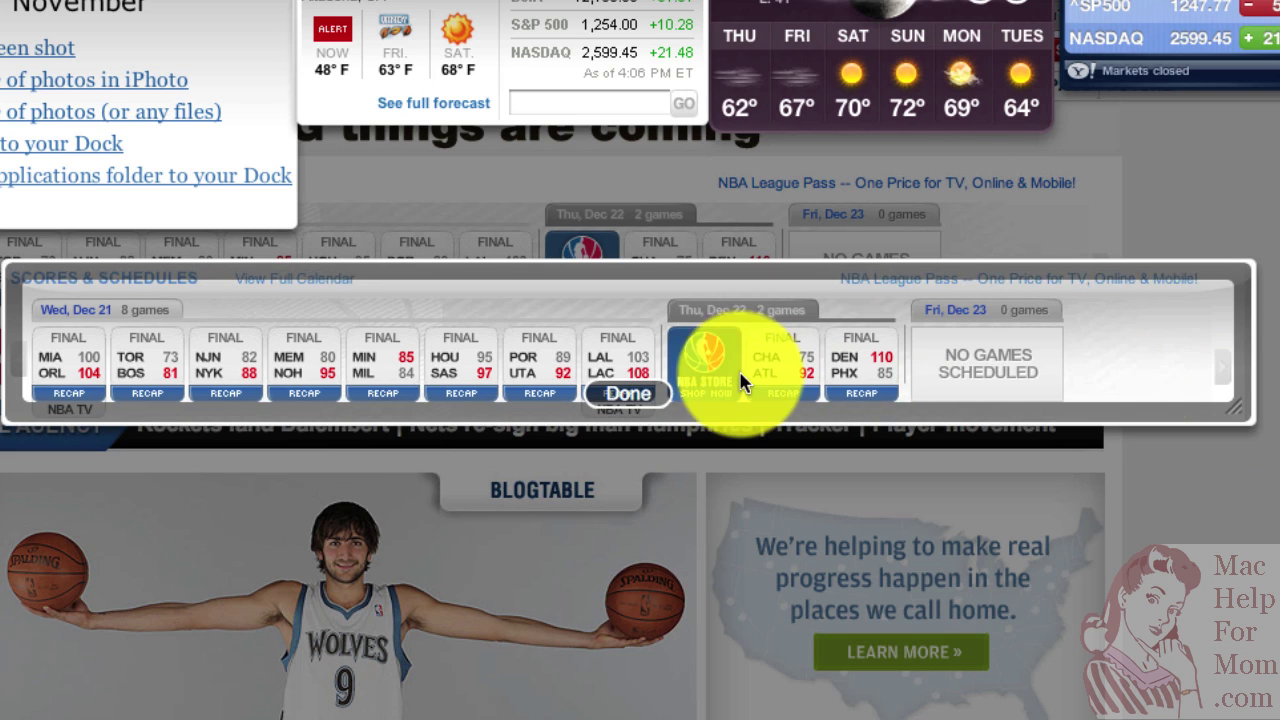
left_click(628, 394)
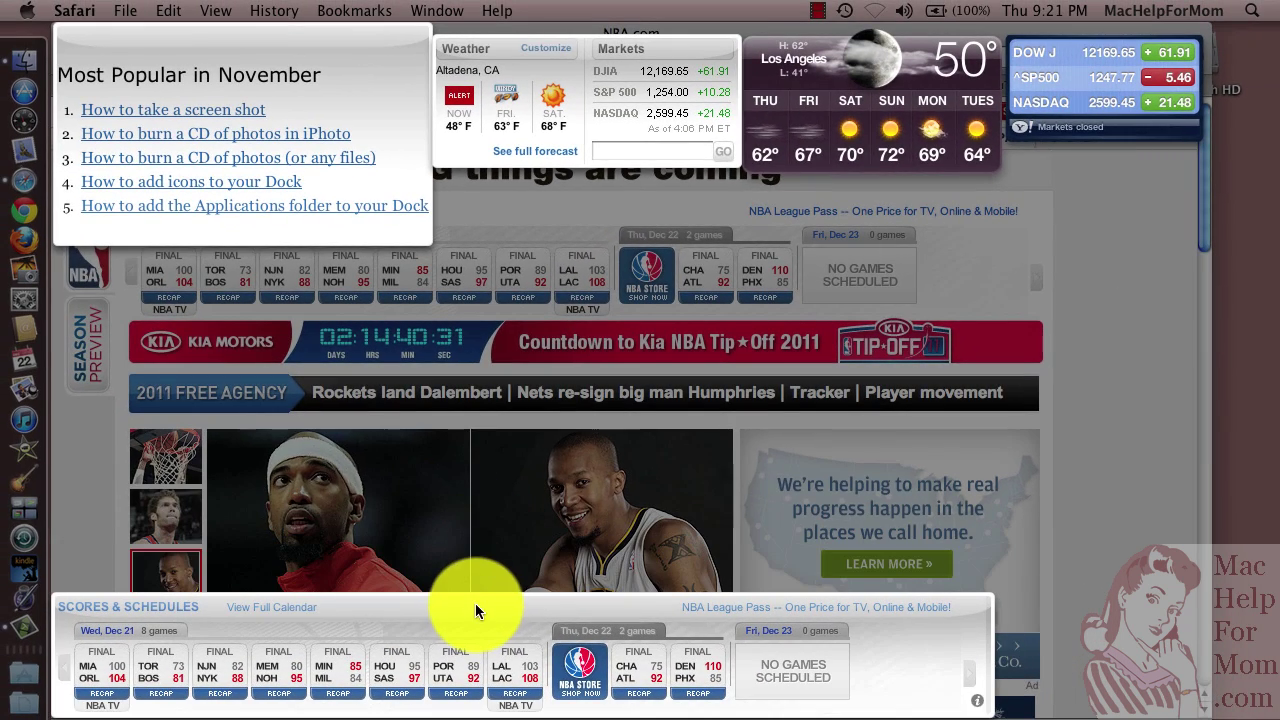
Step: Close Dashboard and switch to the SpidertraxTV YouTube channel page
left_click(100, 443)
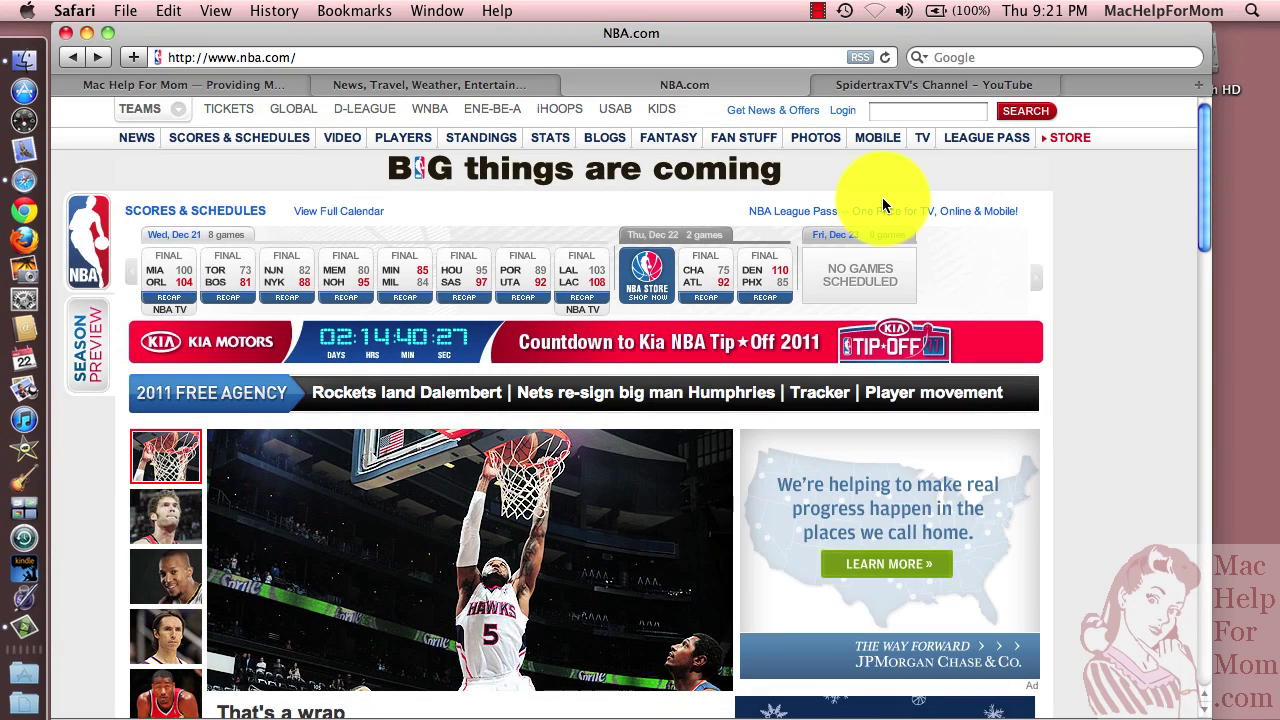
left_click(988, 88)
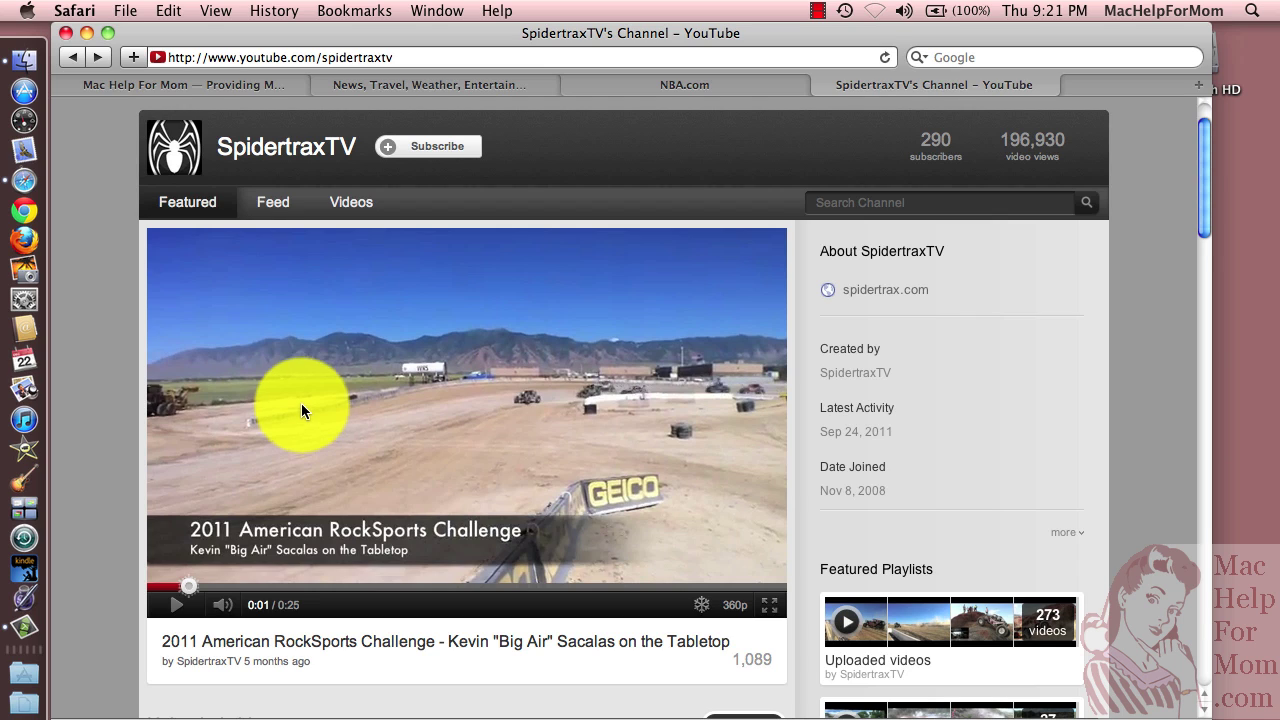
Step: Clip the 2011 American RockSports Challenge video from the channel page into Dashboard
left_click(125, 14)
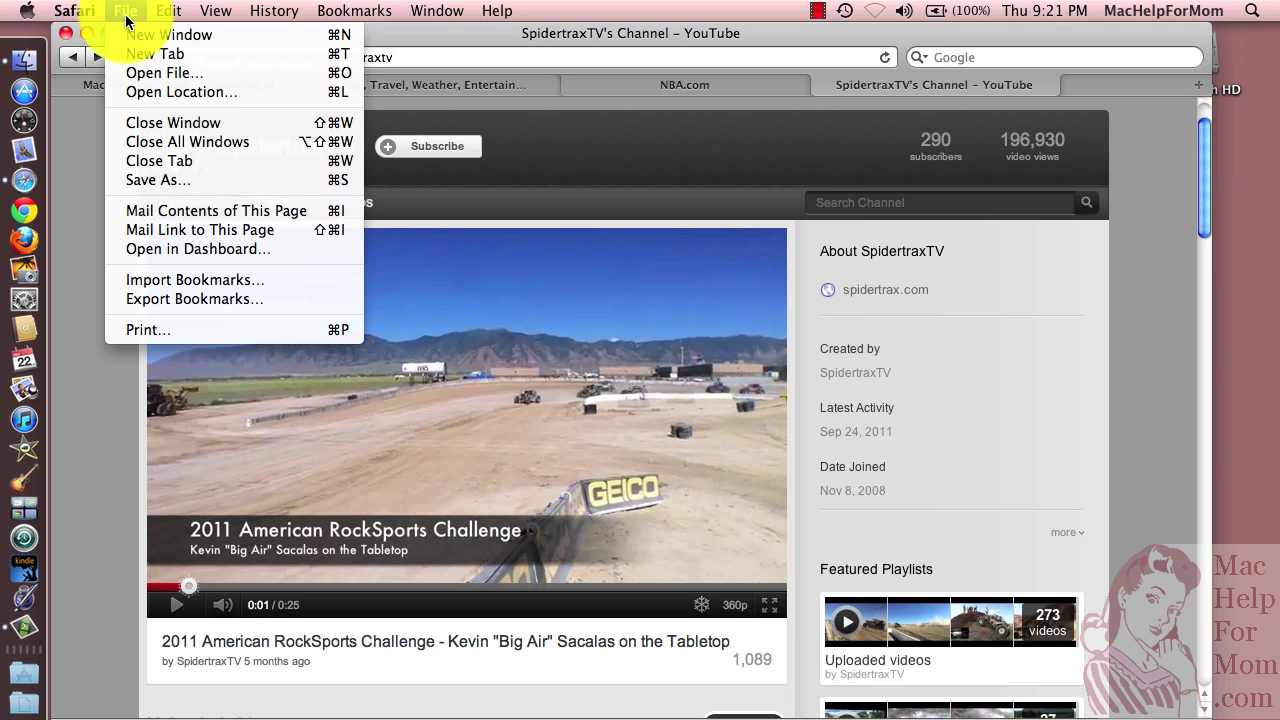
left_click(181, 251)
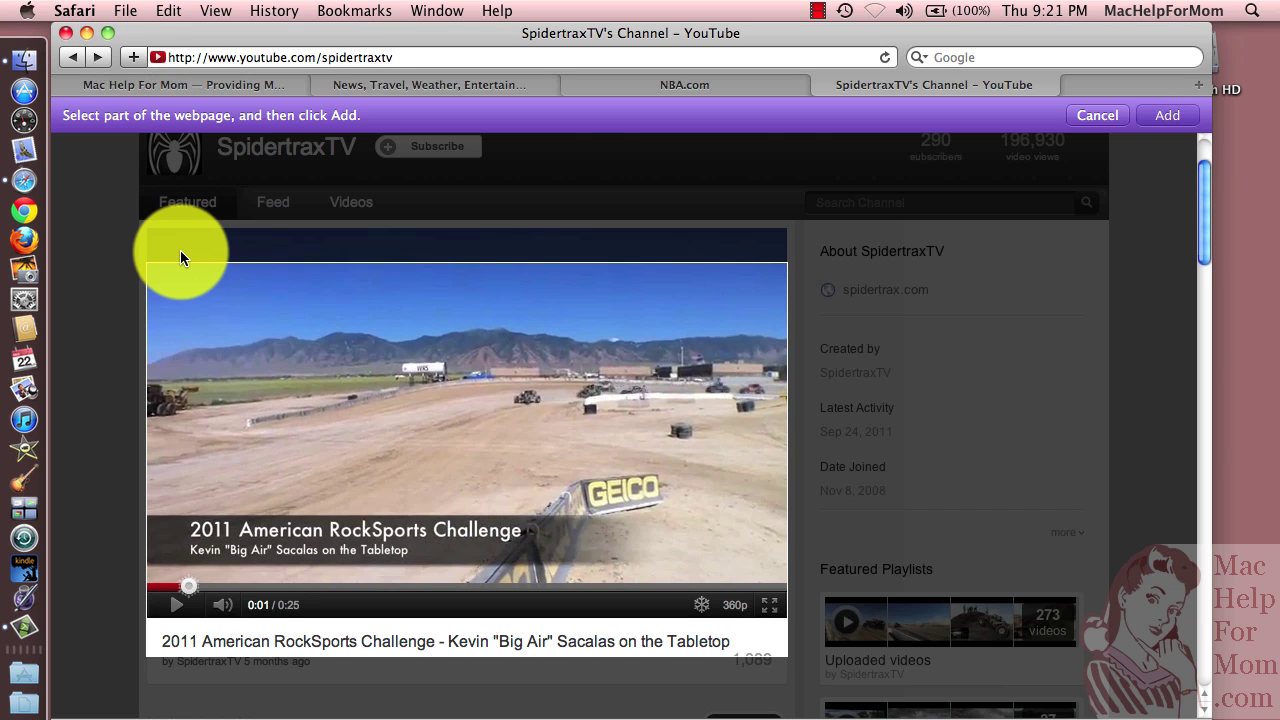
left_click(301, 306)
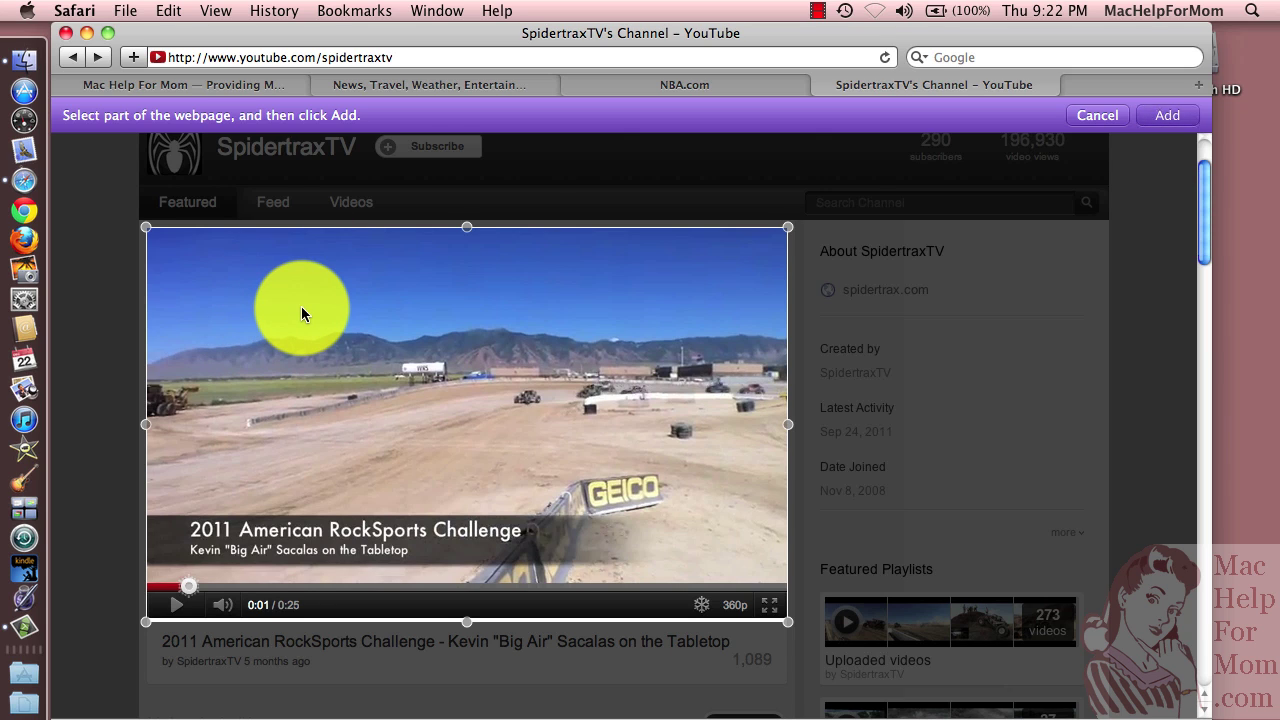
left_click(1181, 116)
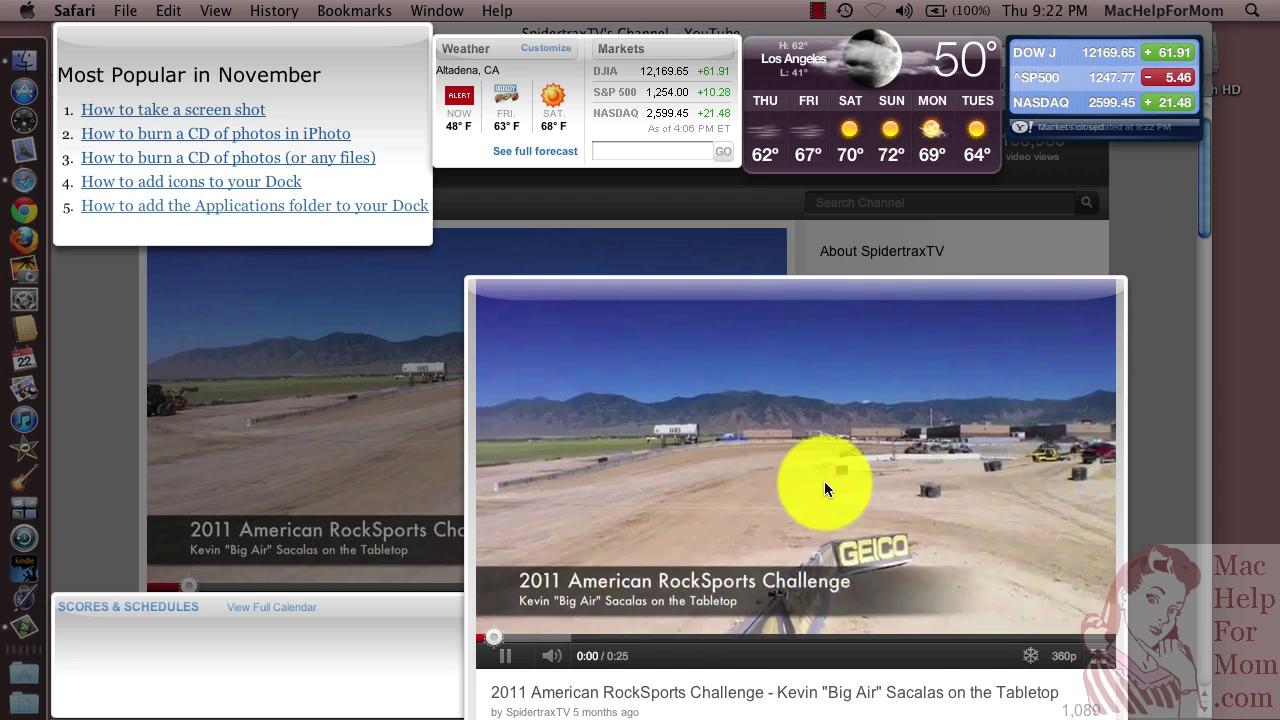
Step: Pause the video widget at 0:02 and move it up and right off the scores widget
left_click(501, 661)
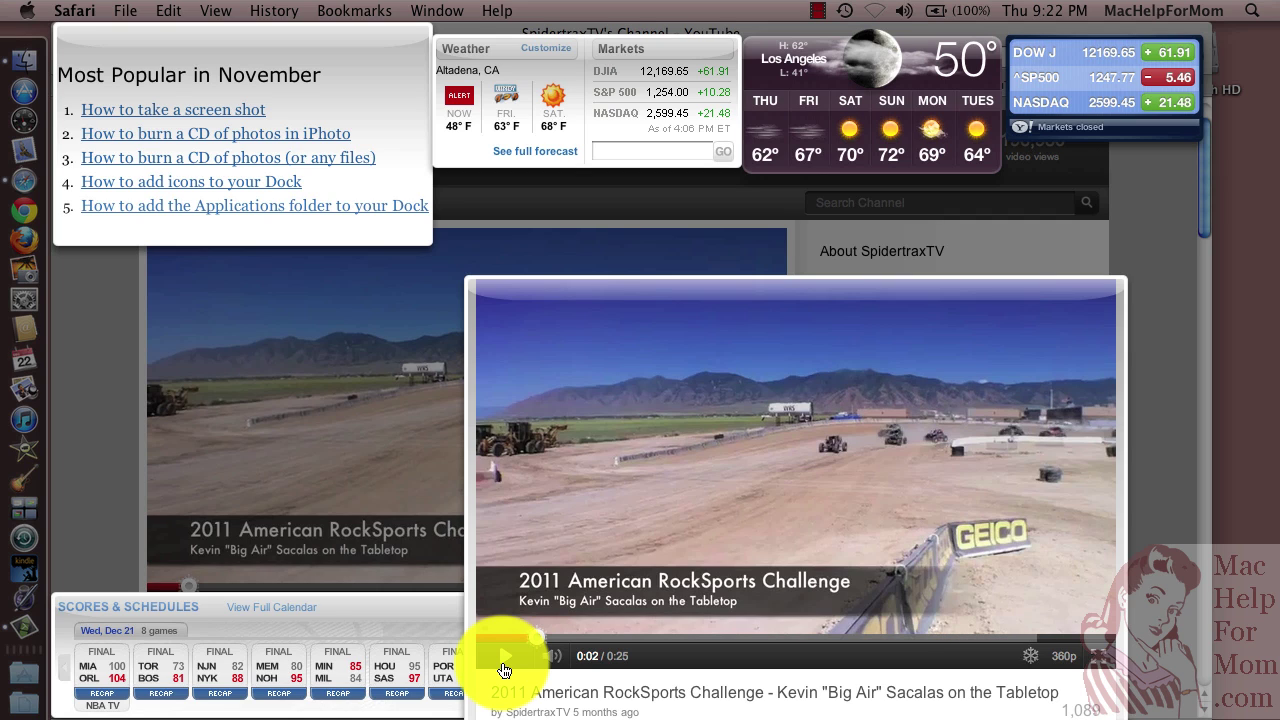
left_click_drag(758, 455, 833, 356)
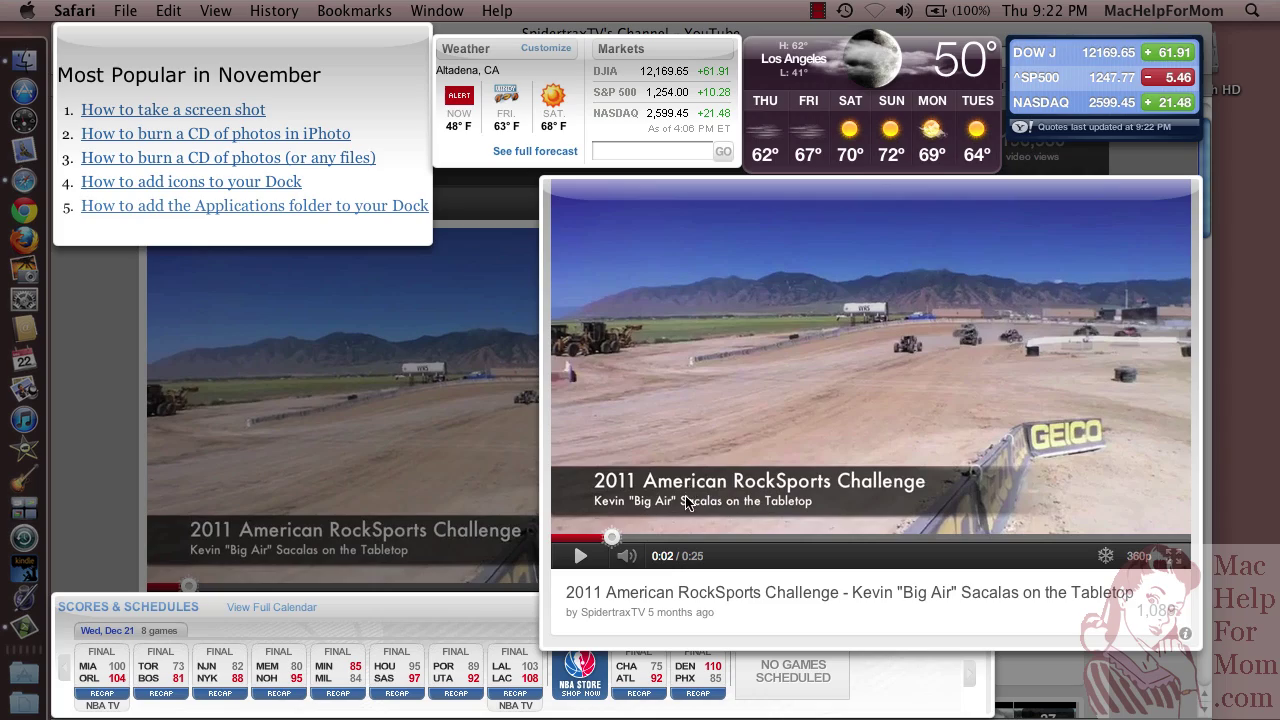
Step: Reopen Dashboard with F12 and play the RockSports video widget, pausing it at 0:09
key("F12")
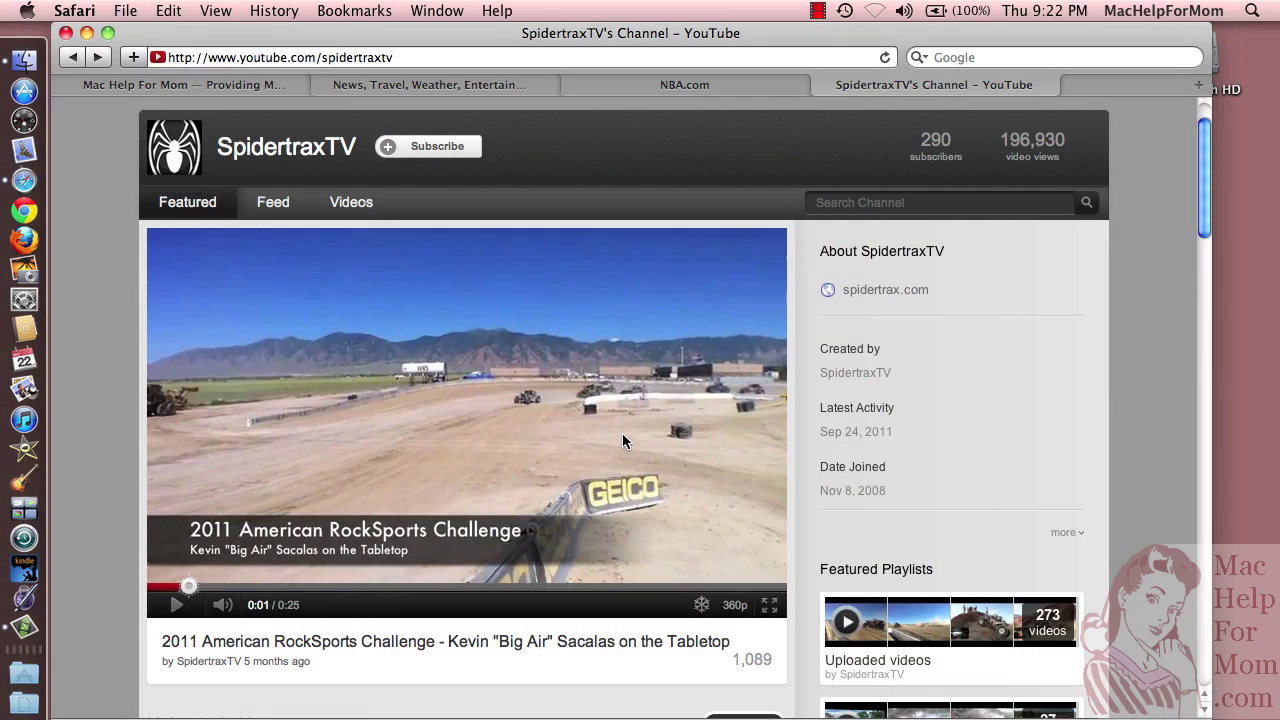
key("F12")
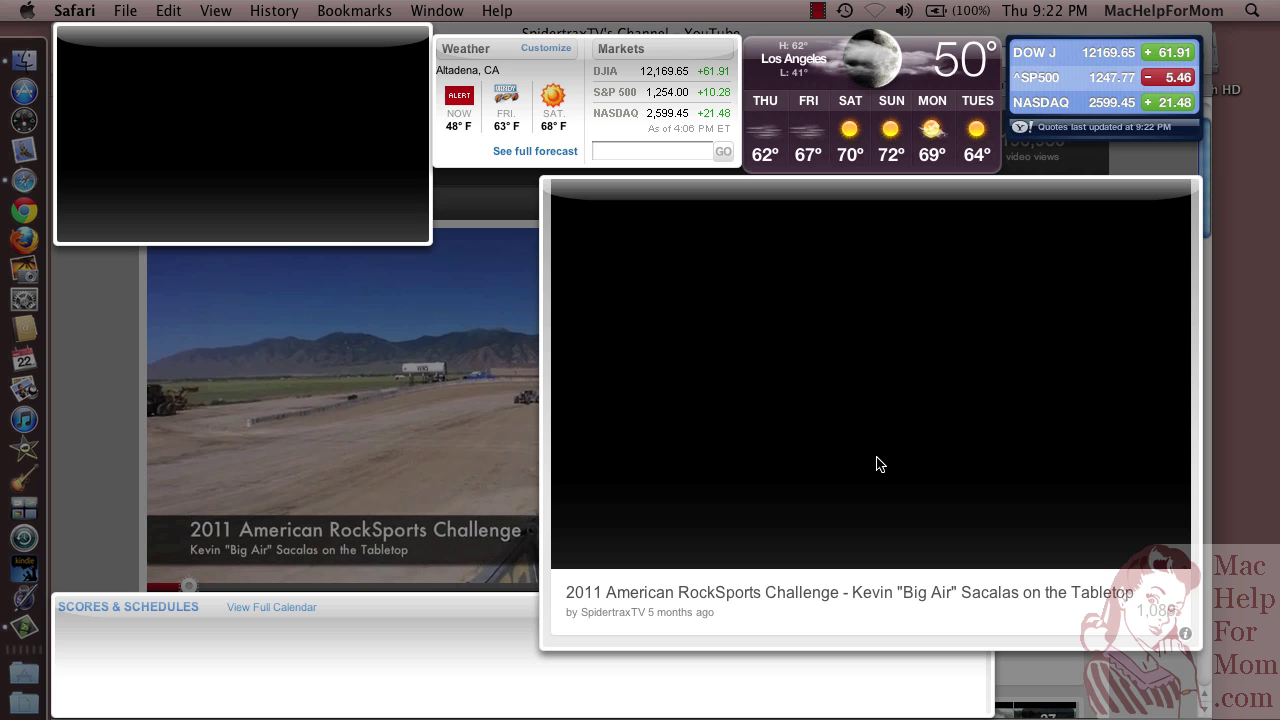
left_click(877, 464)
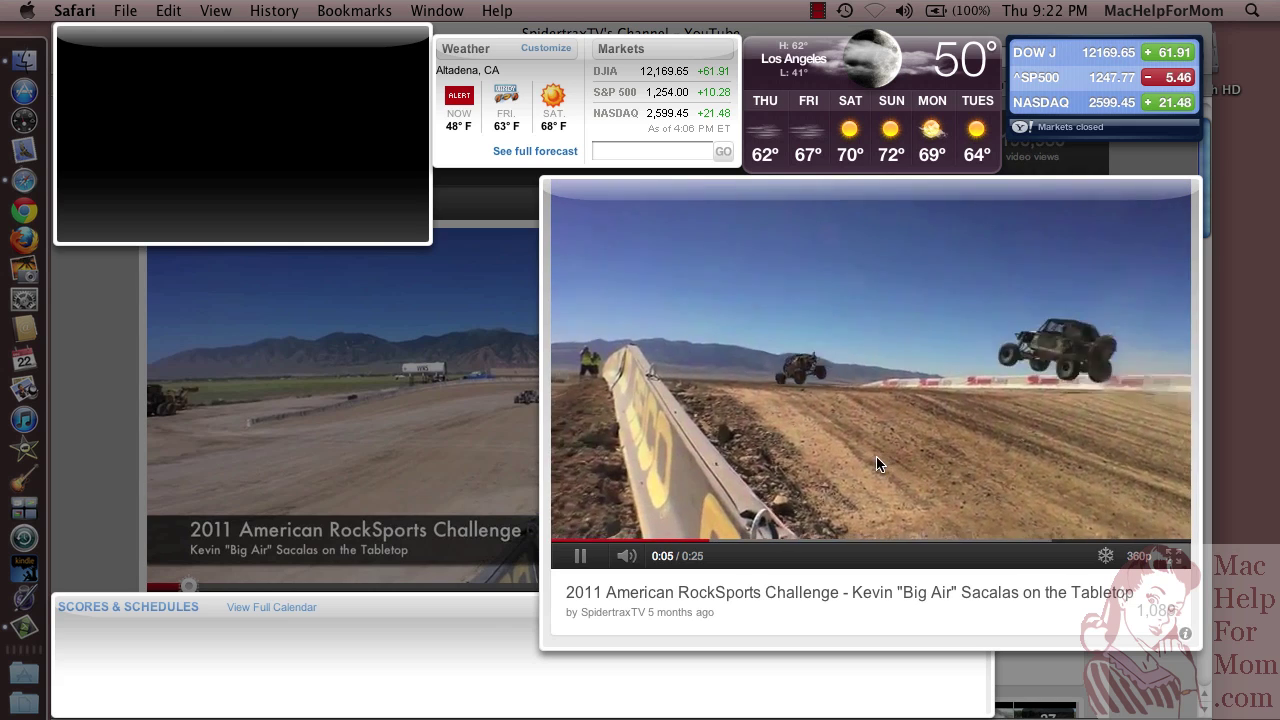
left_click(583, 563)
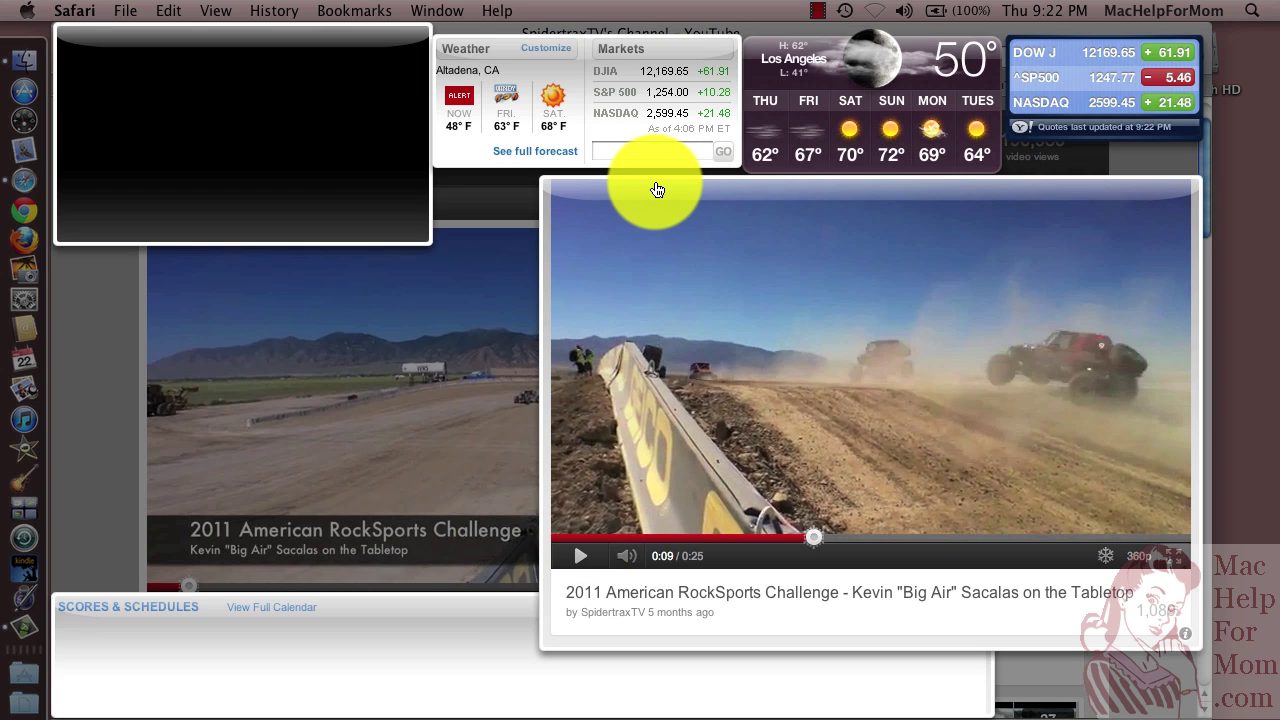
mouse_move(524, 164)
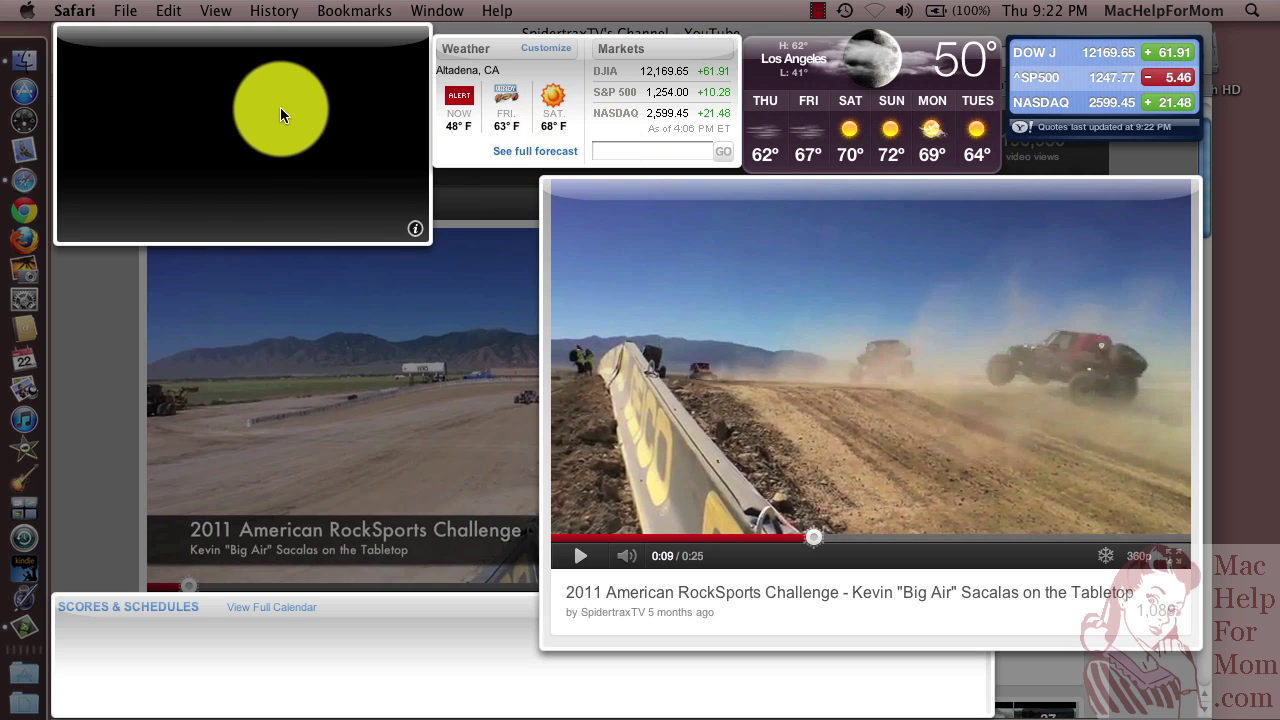
mouse_move(273, 620)
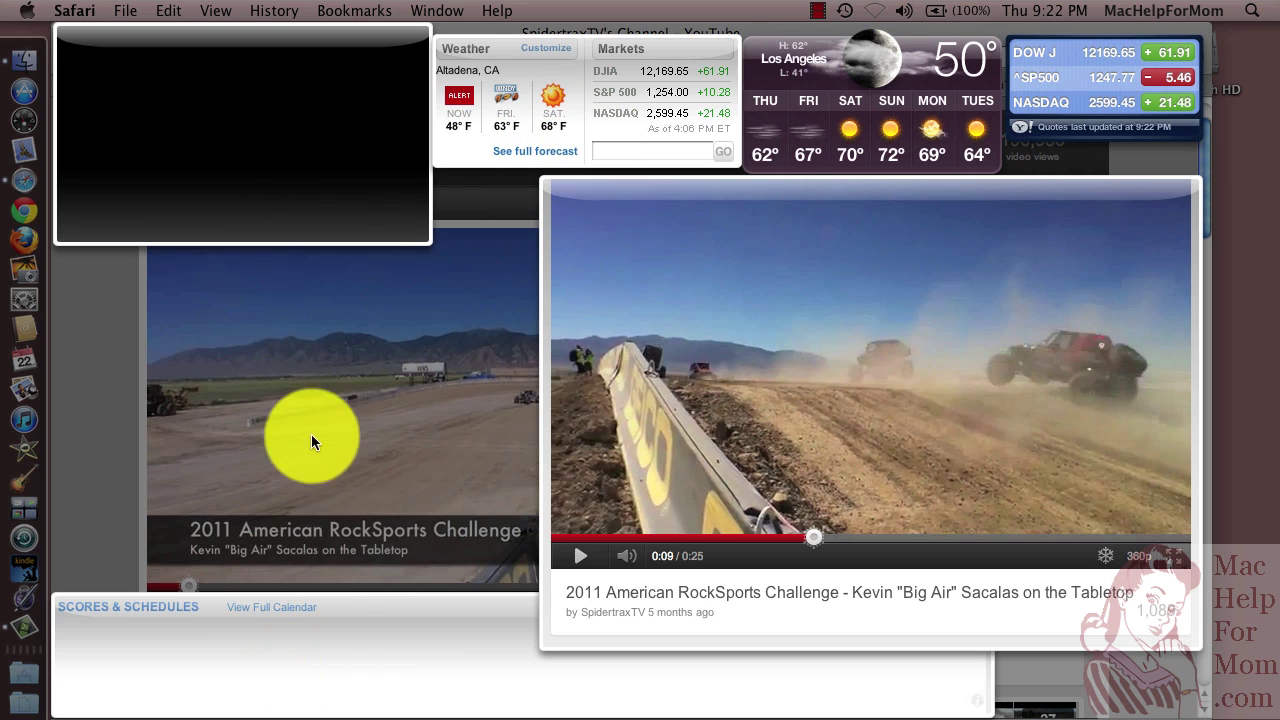
mouse_move(317, 171)
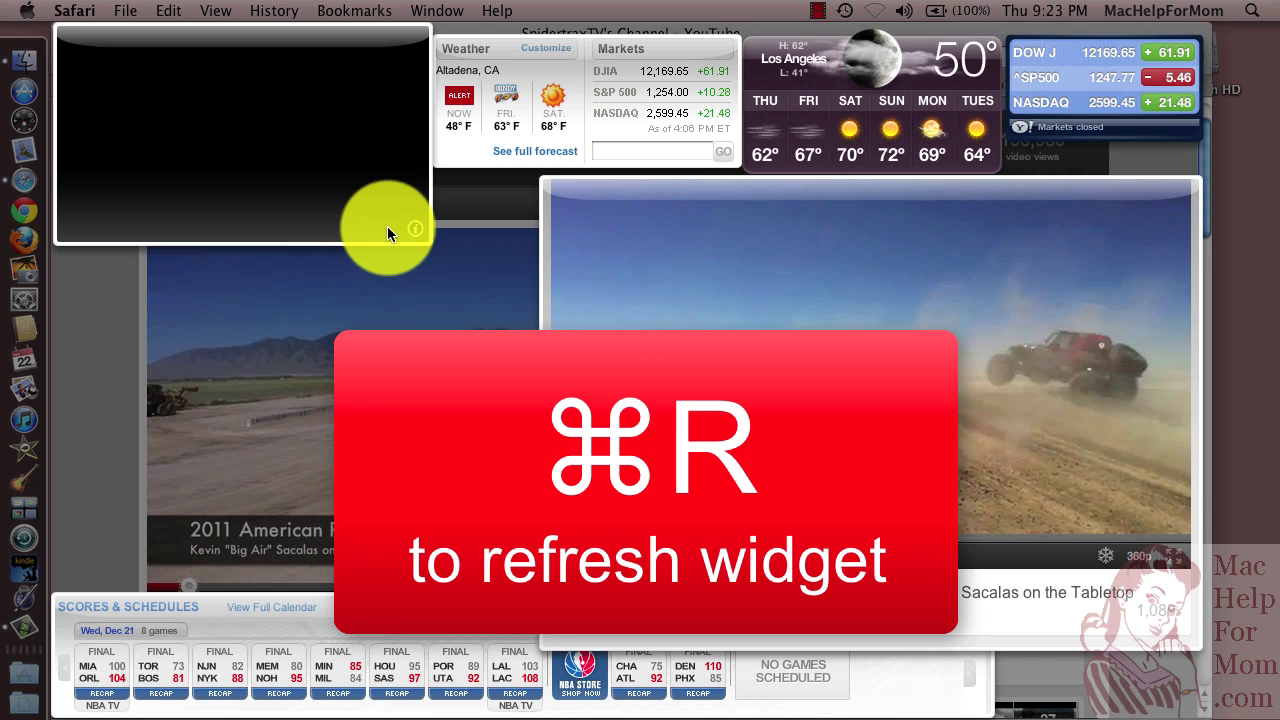
Step: Reload the blank Most Popular in November widget and resume playing the video clip
key("super+r")
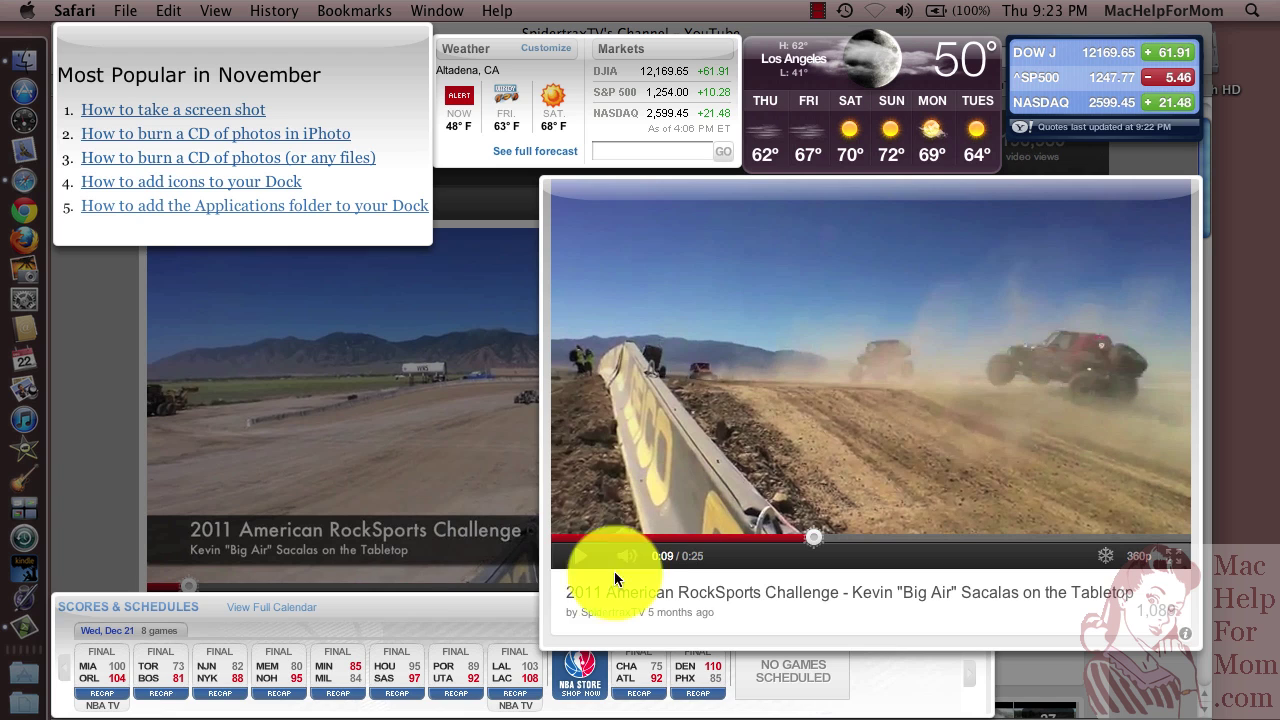
left_click(585, 556)
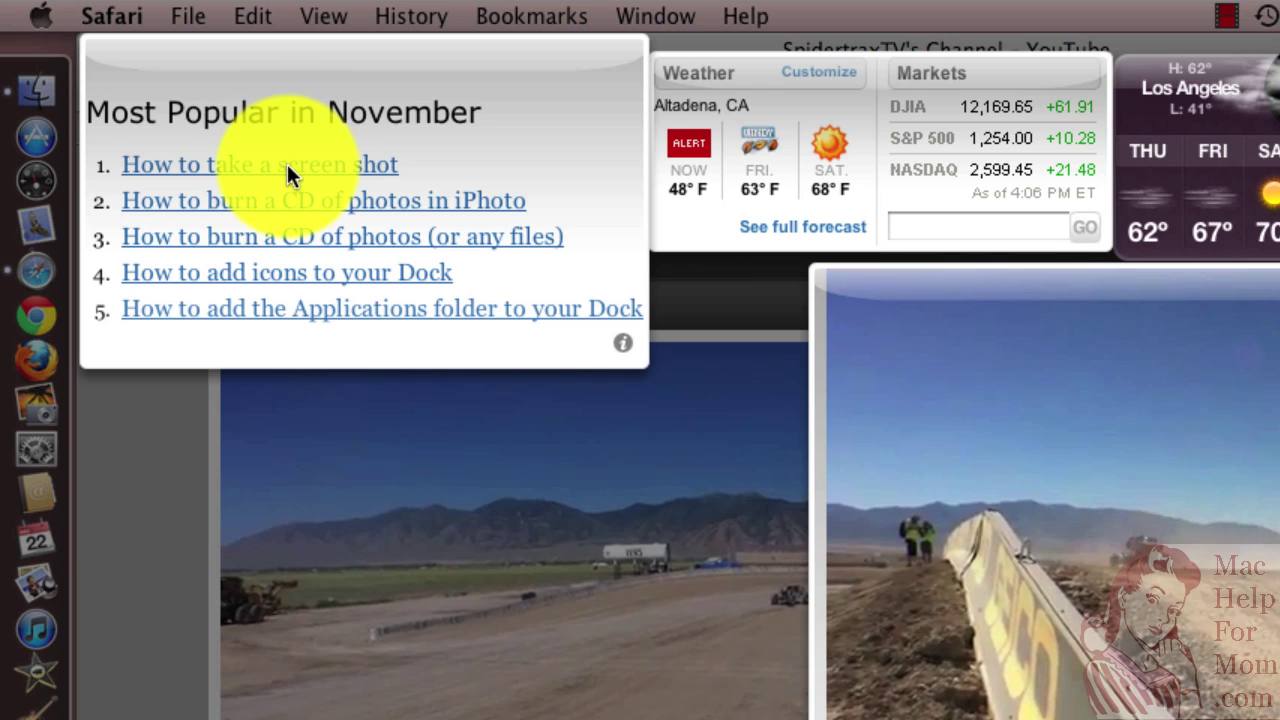
Step: Open the 'How to take a screen shot' article from the widget and skim it in Safari
left_click(287, 164)
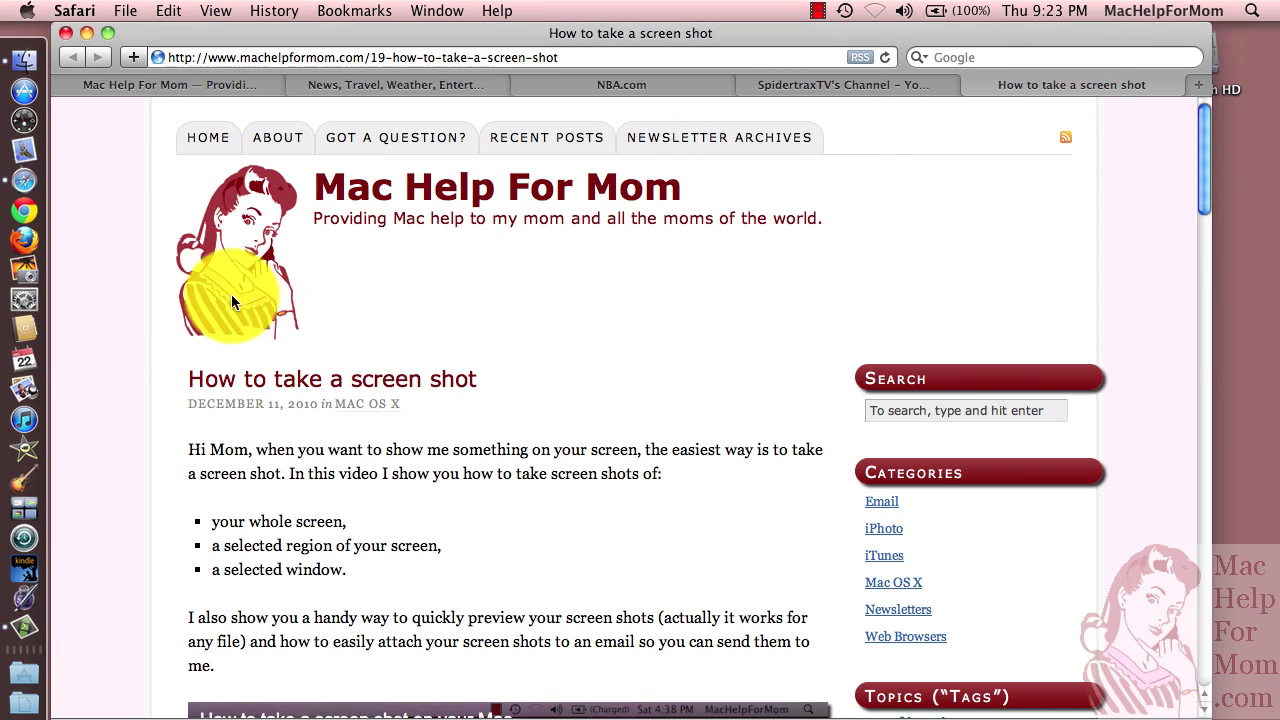
scroll(130, 286, "down", 3)
scroll(130, 288, "down", 5)
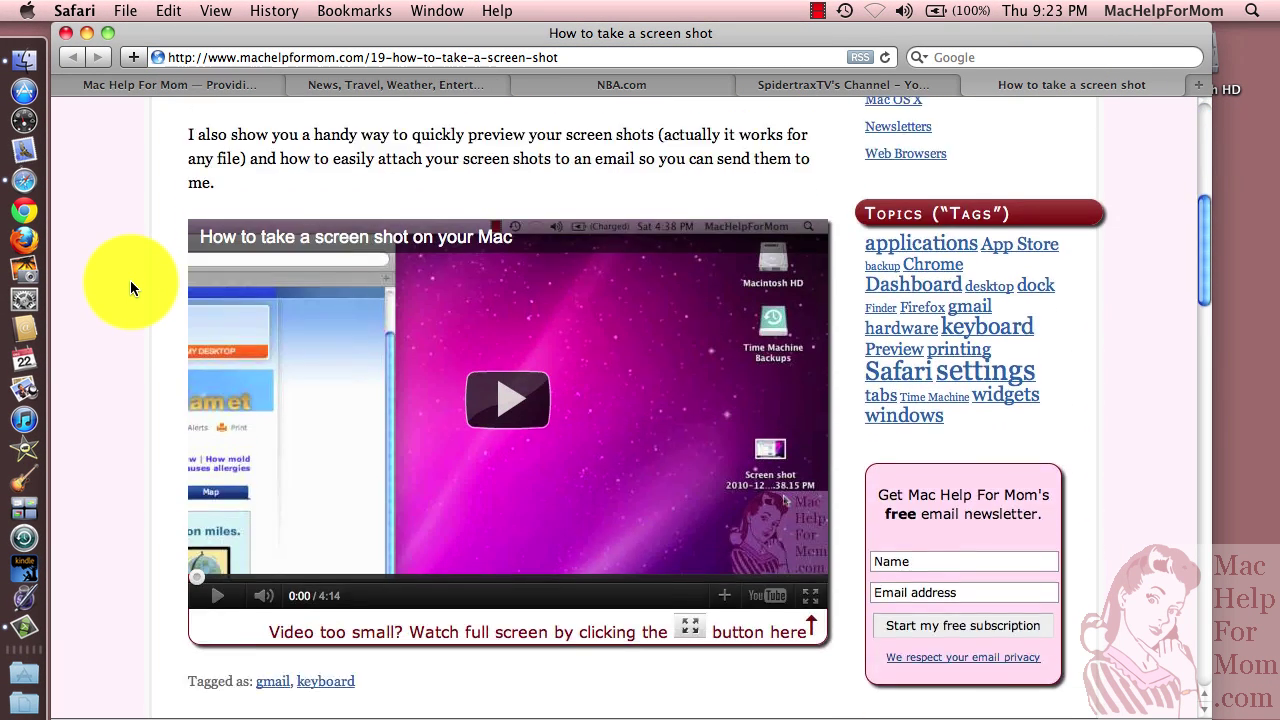
scroll(130, 288, "up", 8)
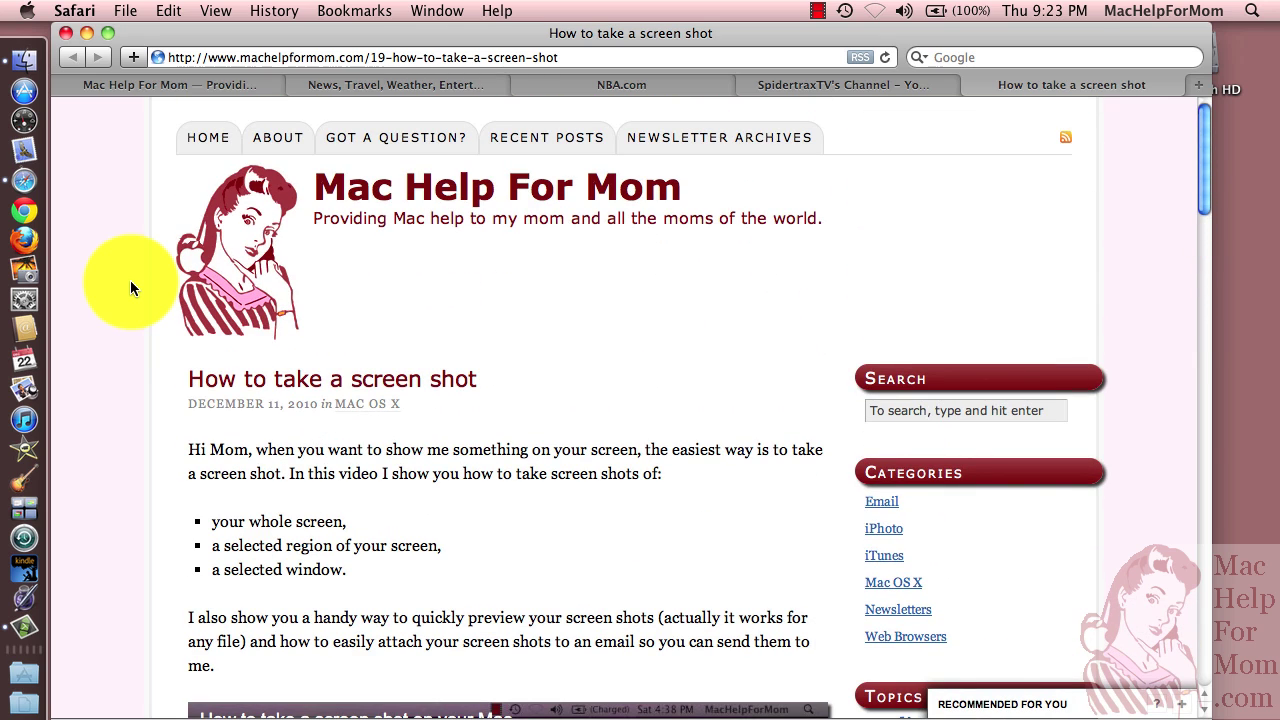
left_click(126, 12)
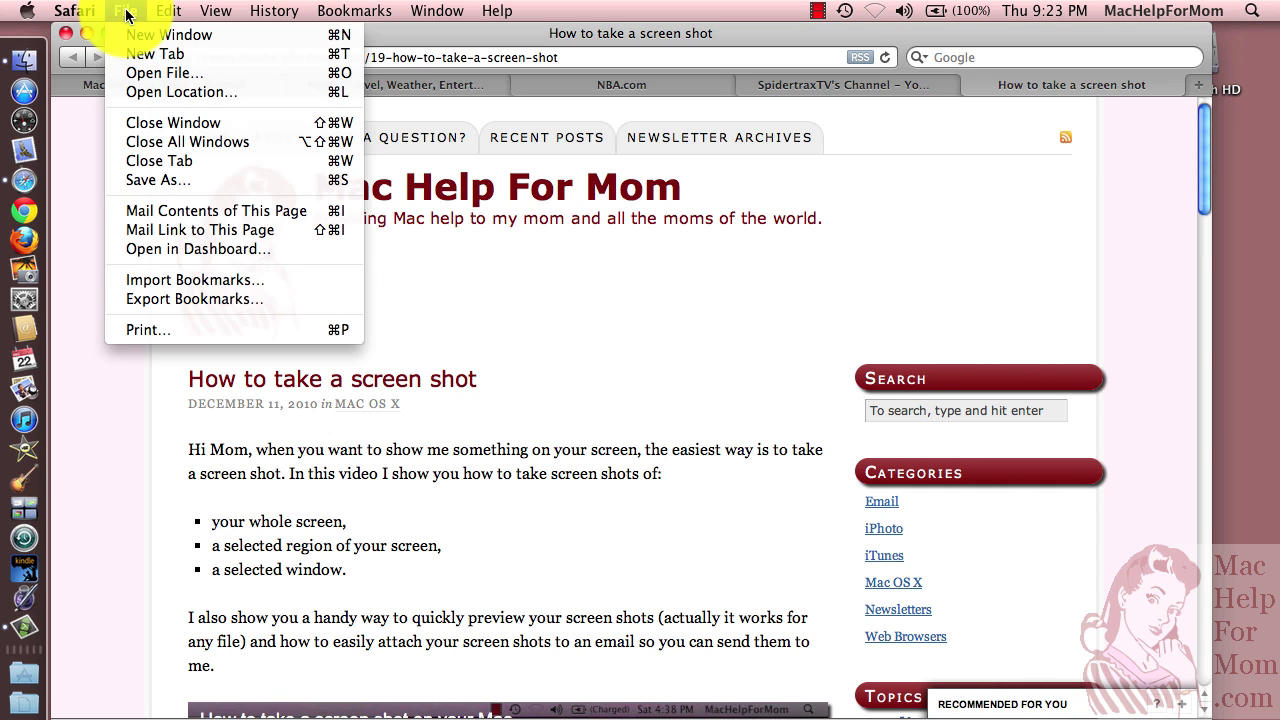